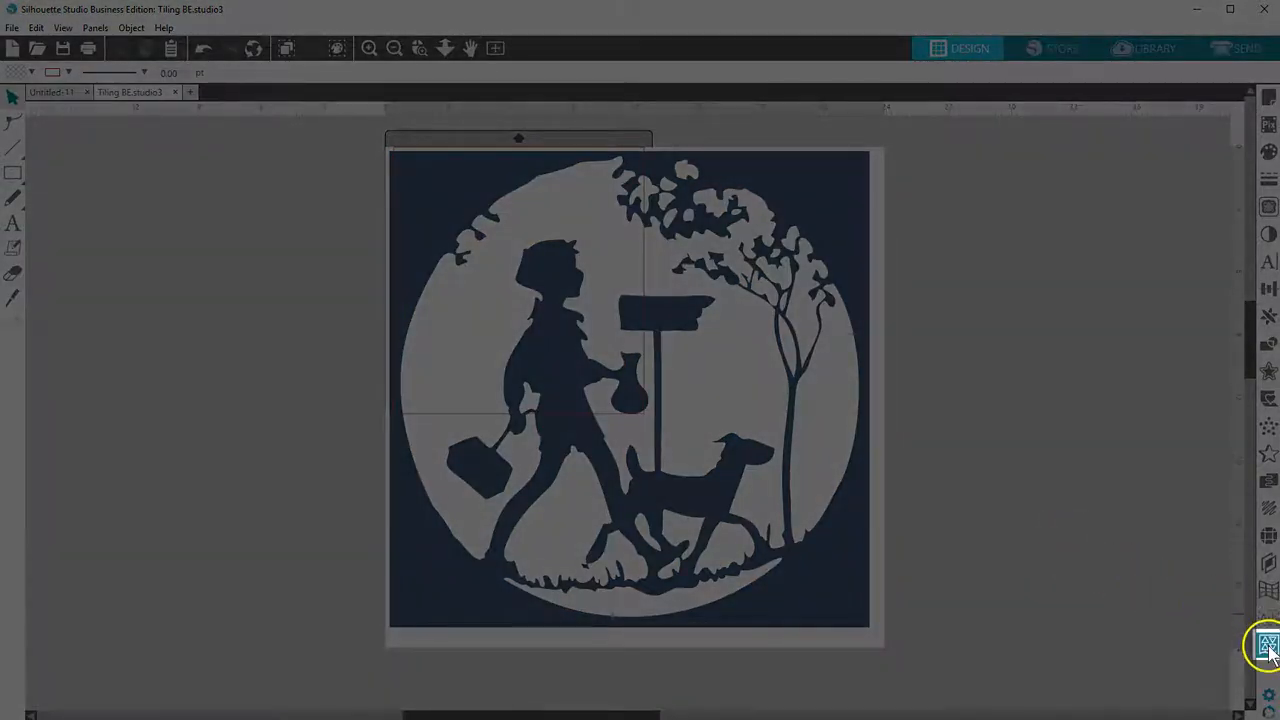
Step: Show the media layout split-screen and set the custom media height to 12 in
left_click(1268, 647)
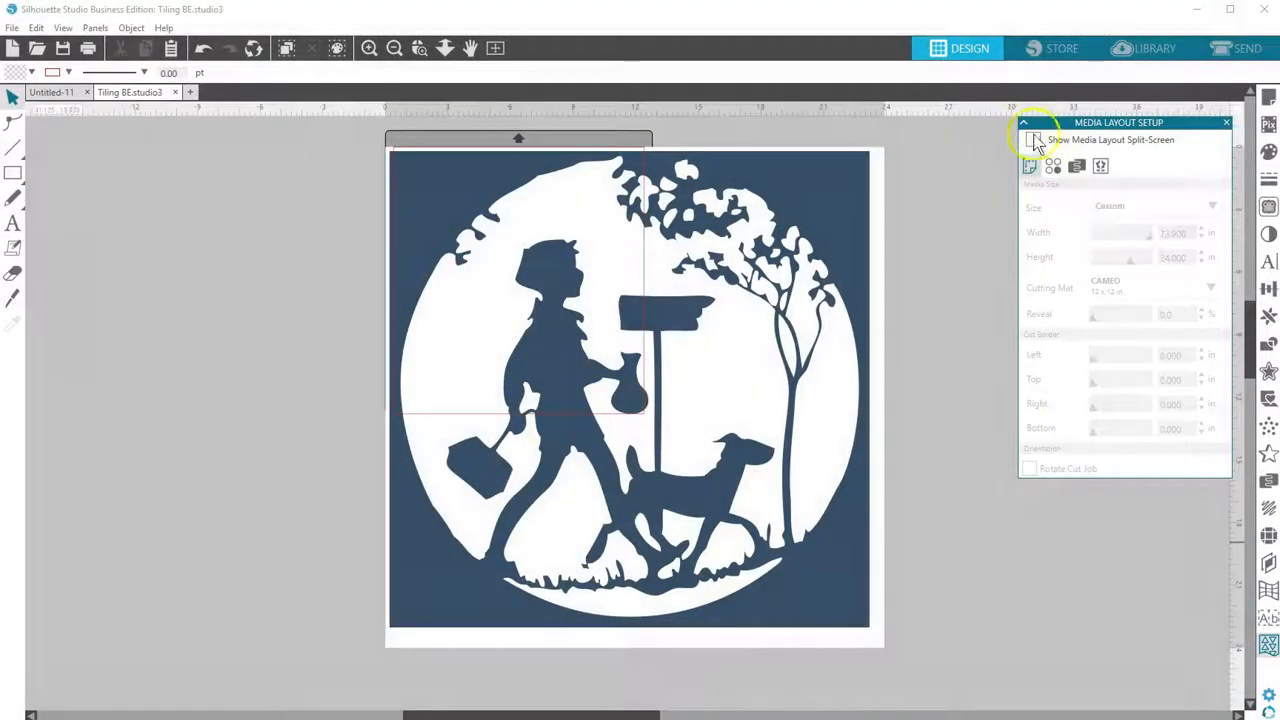
left_click(1034, 141)
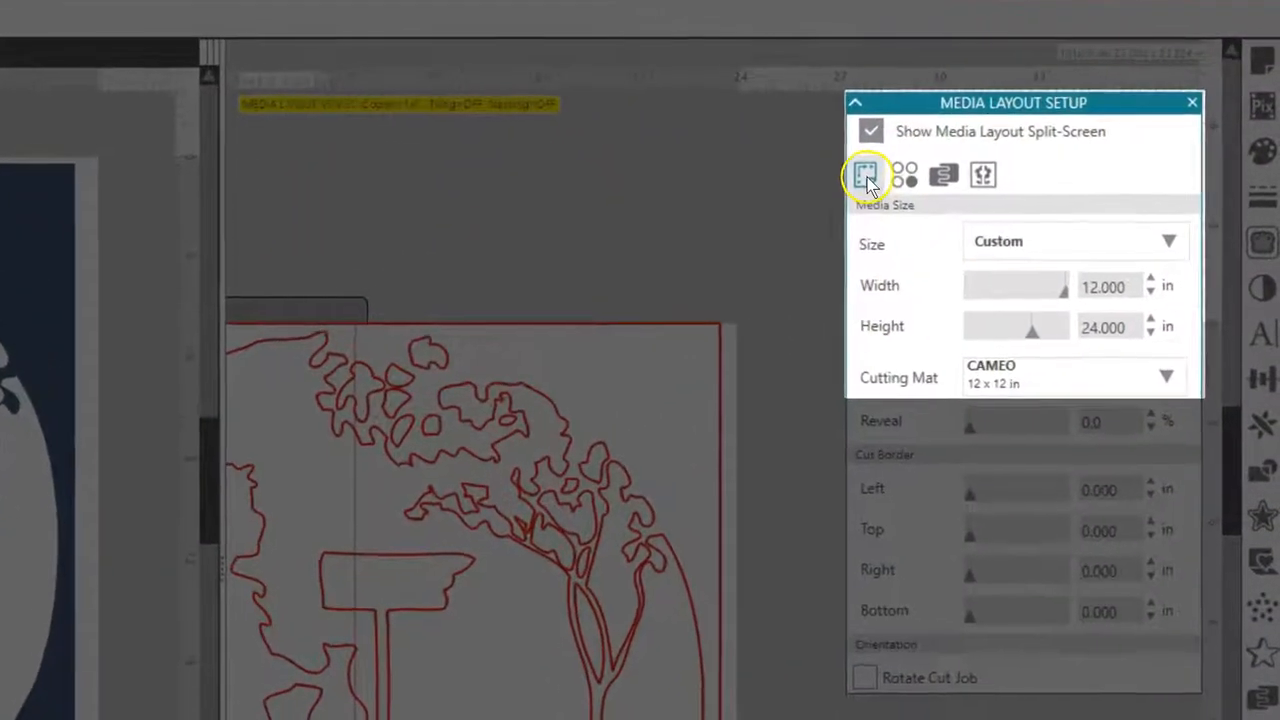
left_click(914, 175)
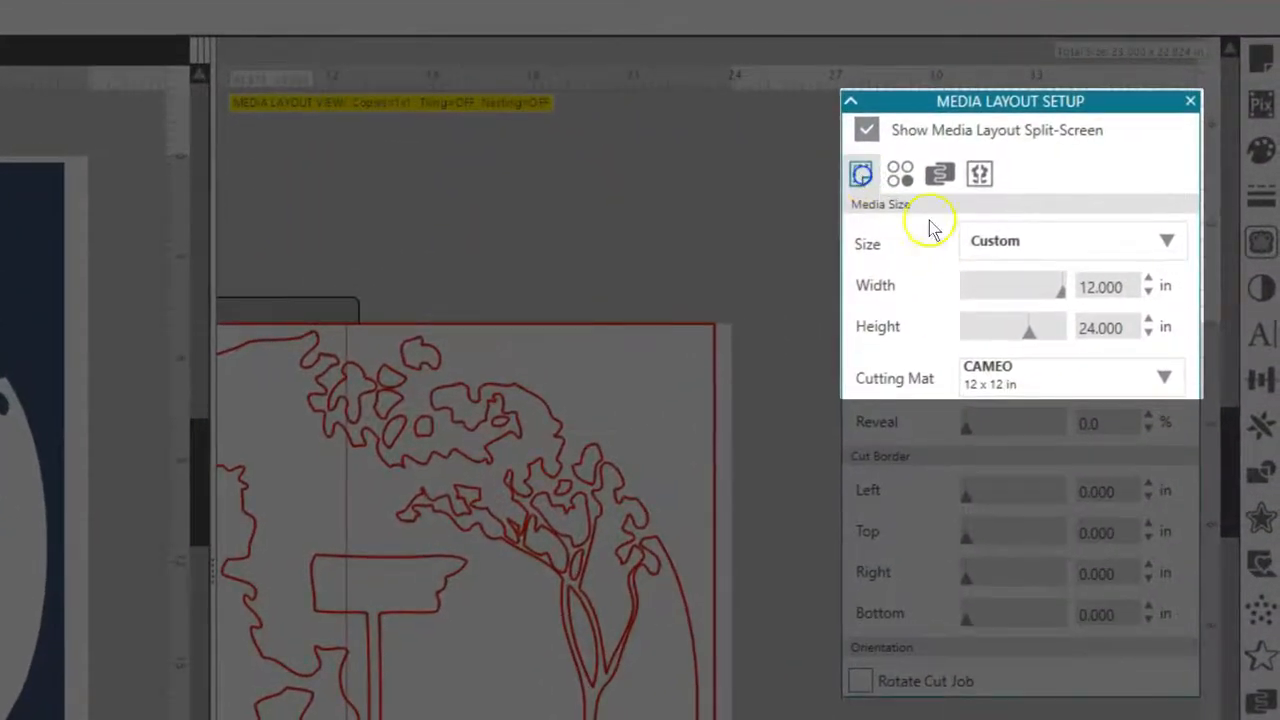
left_click(1140, 272)
left_click(1103, 328)
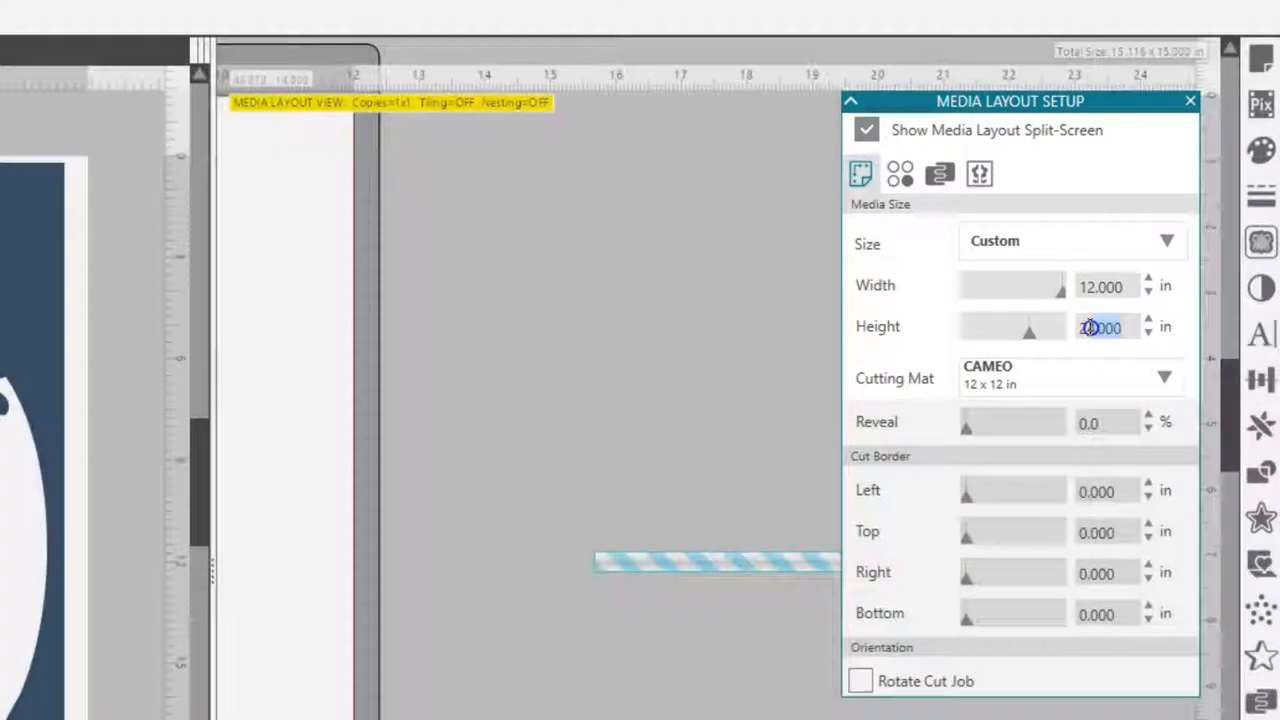
type("12")
key("Return")
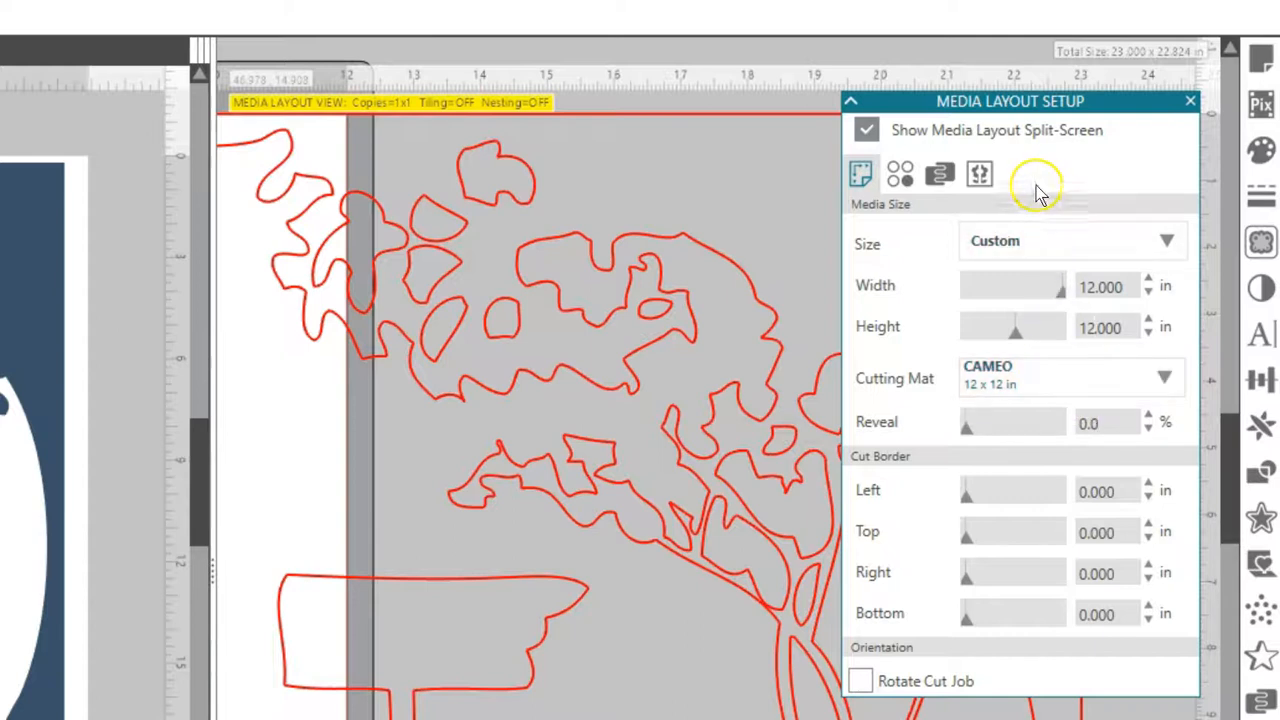
Step: Activate tiling so the oversized design is divided into separate cutting tiles
left_click(981, 176)
left_click(879, 238)
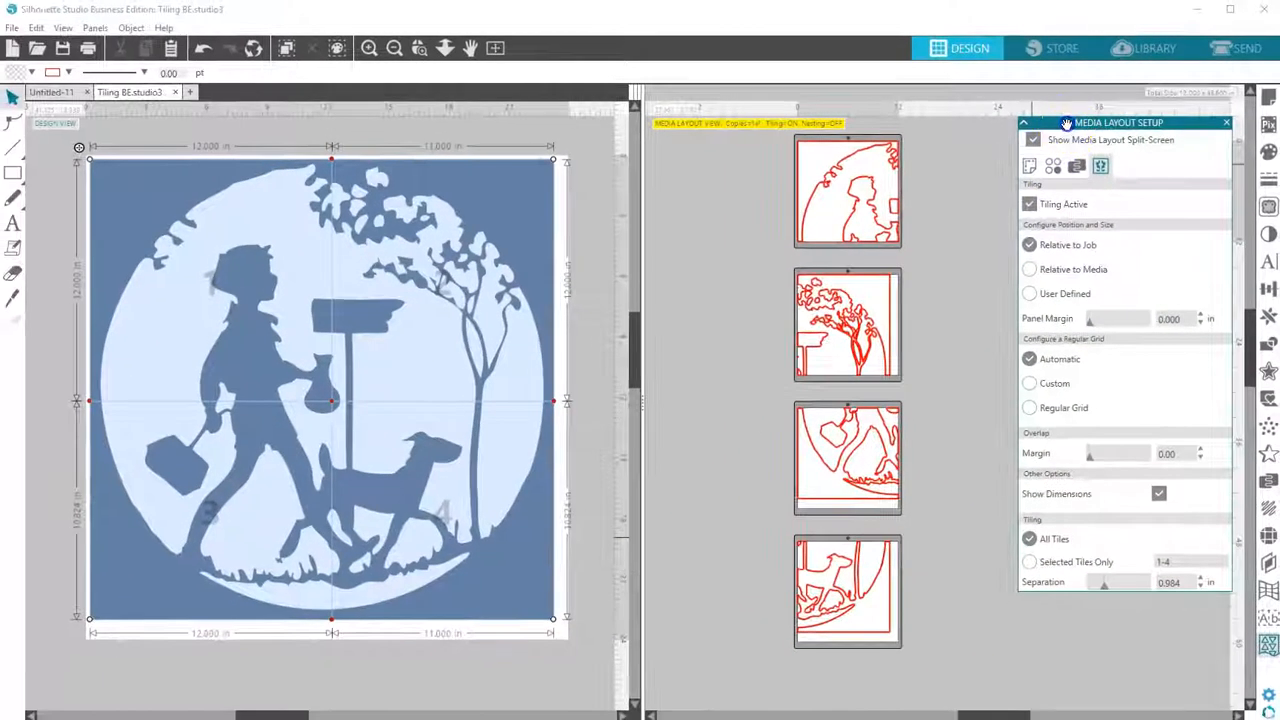
left_click_drag(1062, 126, 957, 83)
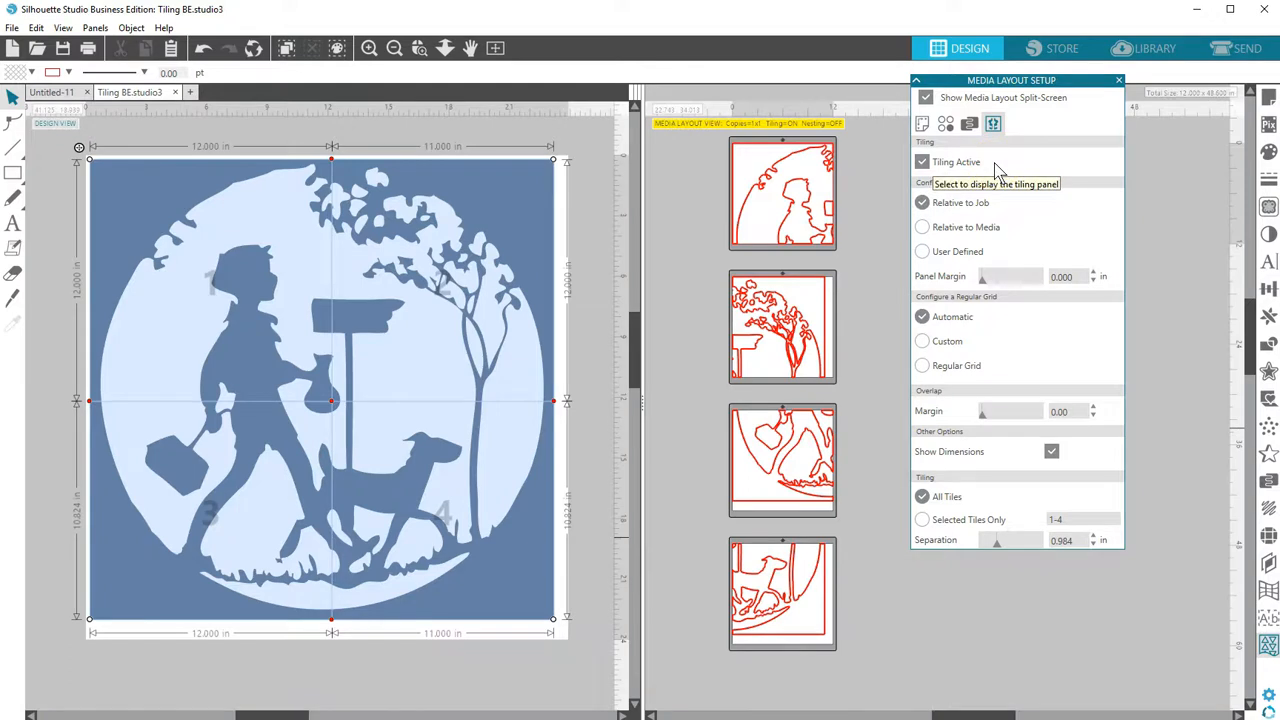
left_click(1050, 170)
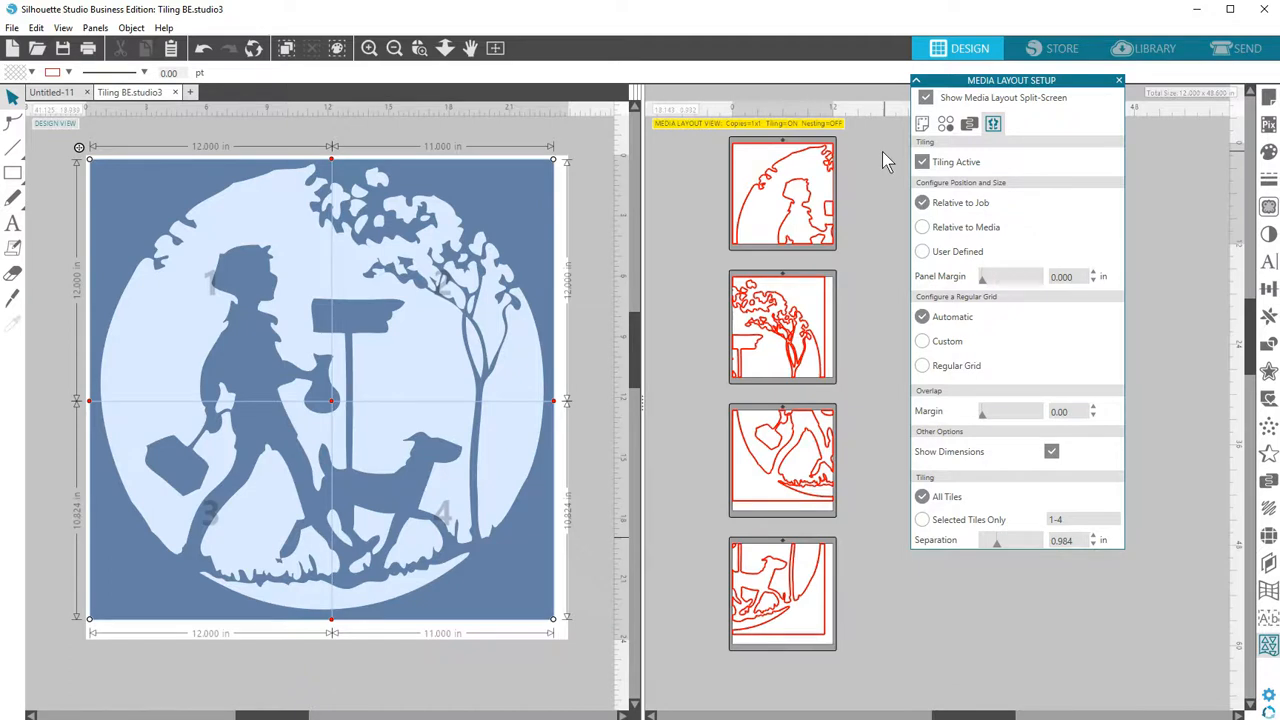
left_click(240, 300)
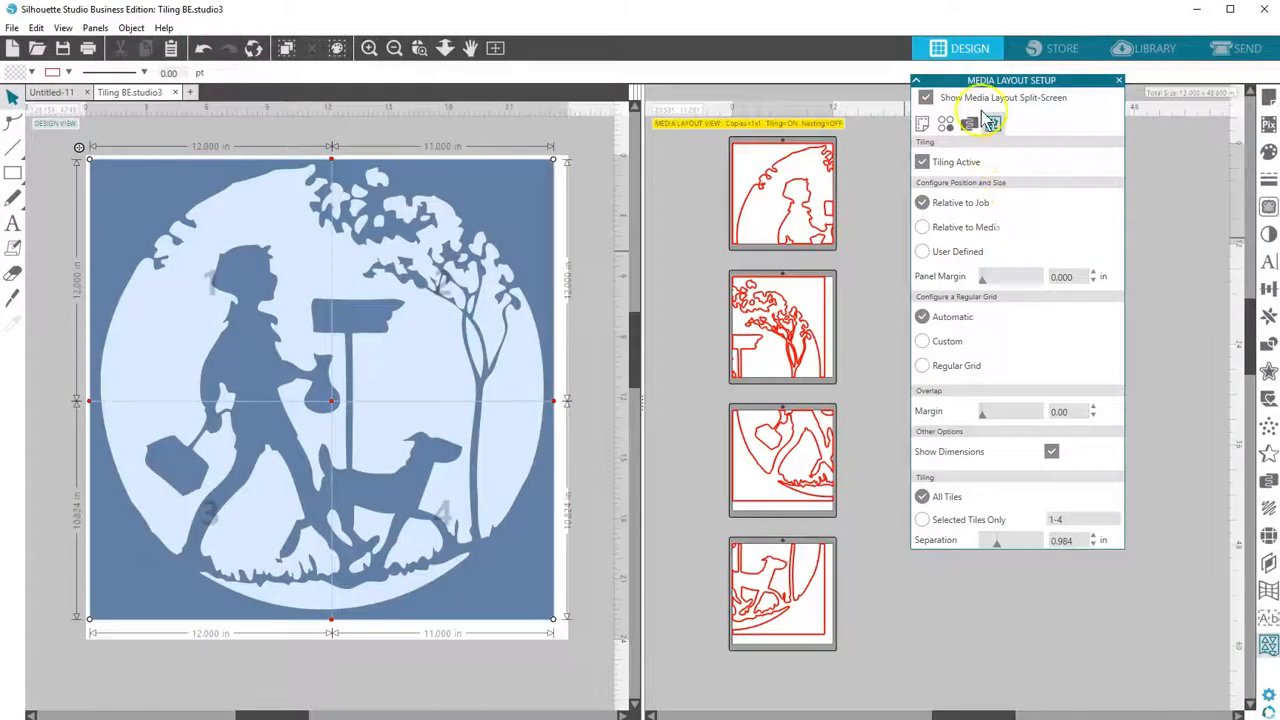
Step: Try a user-defined tiling area, enlarging it from its lower-right corner to about 23.28 × 23.18 in
left_click_drag(654, 404, 741, 405)
left_click(940, 251)
left_click_drag(954, 80, 712, 89)
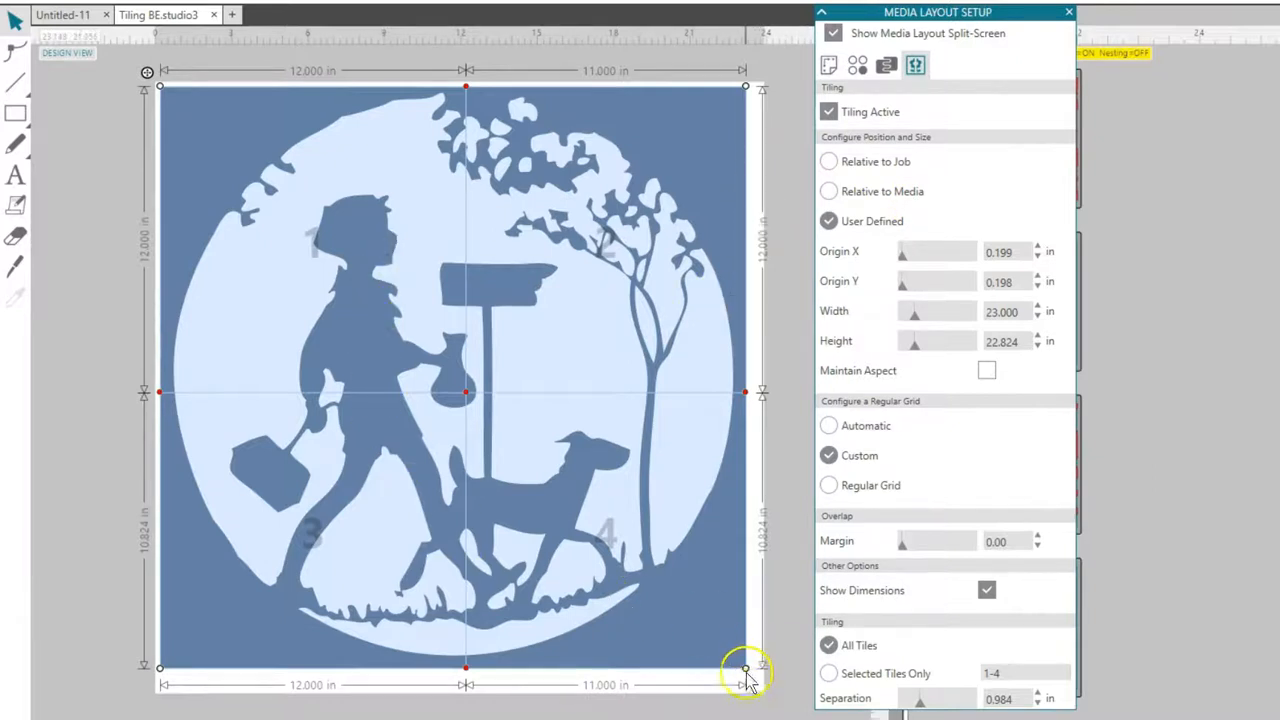
mouse_move(746, 667)
left_mouse_down()
mouse_move(782, 694)
mouse_move(762, 669)
mouse_move(752, 675)
left_mouse_up()
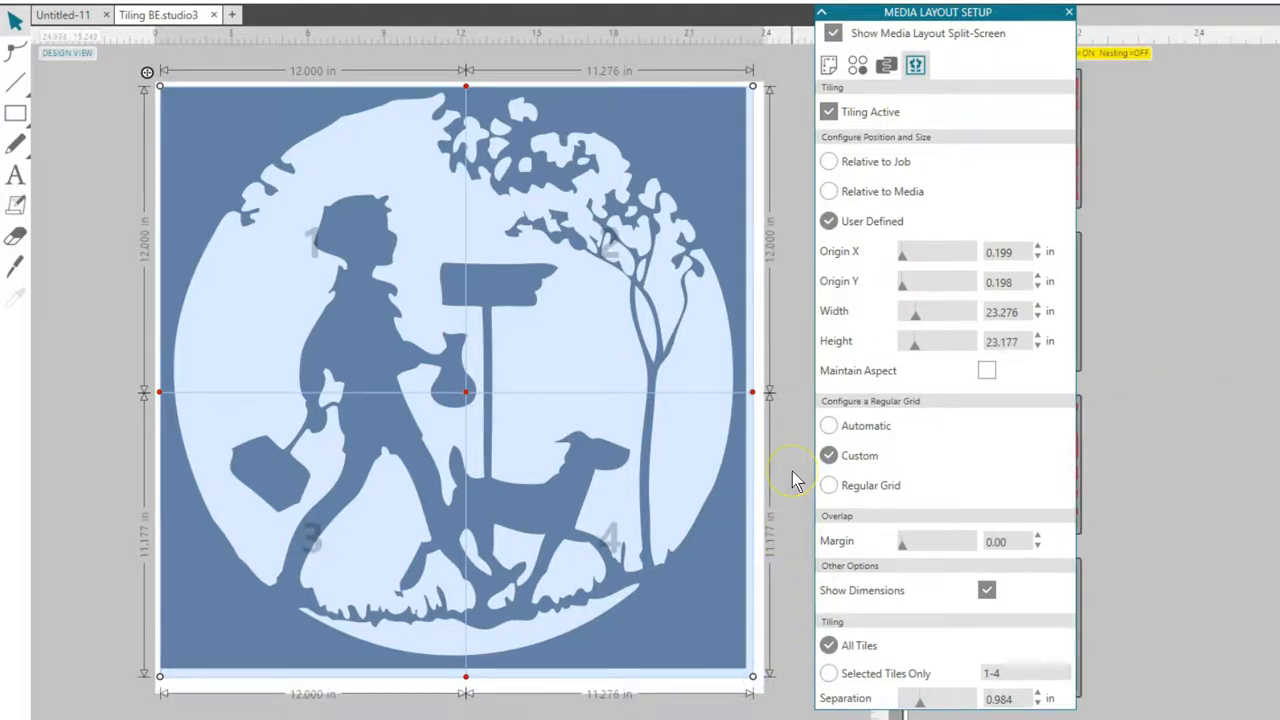
Step: Try positioning and sizing the tiling area relative to the job and relative to the media
left_click(829, 162)
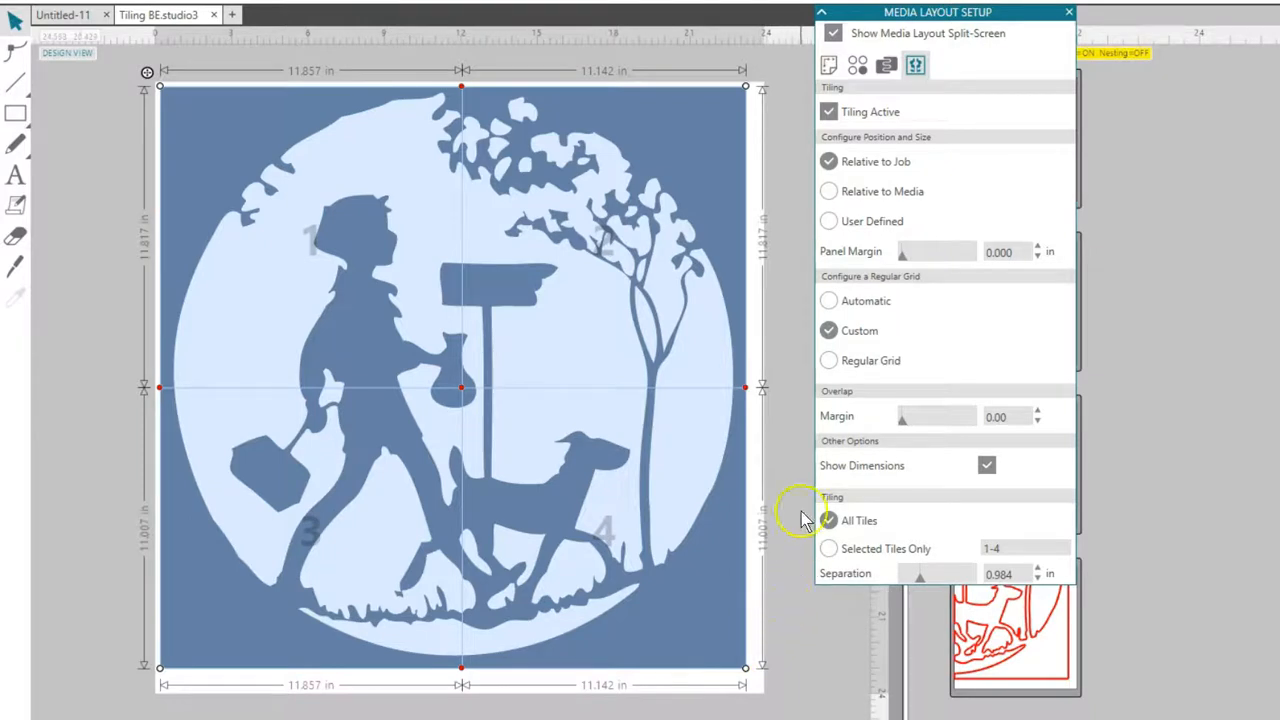
left_click(829, 192)
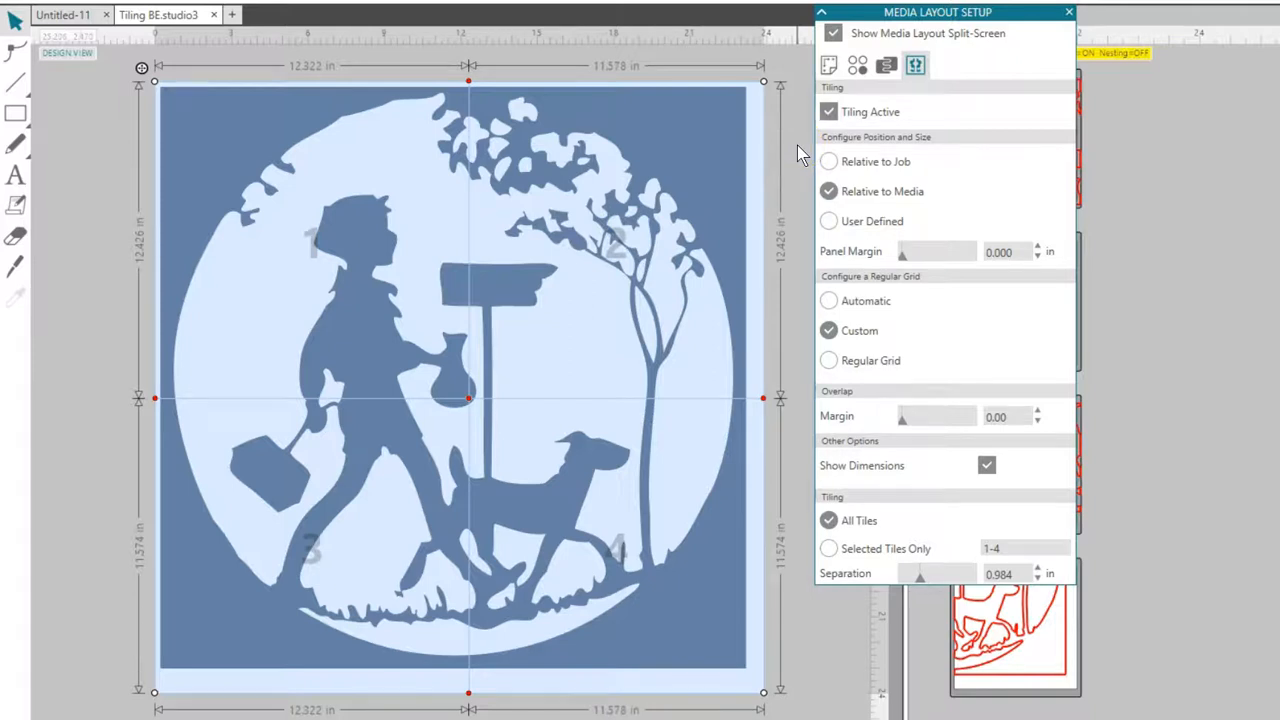
Step: Try a user-defined tiling area 23.5 in wide, and resize it from the corner to about 23.43 × 23.28 in
left_click(828, 221)
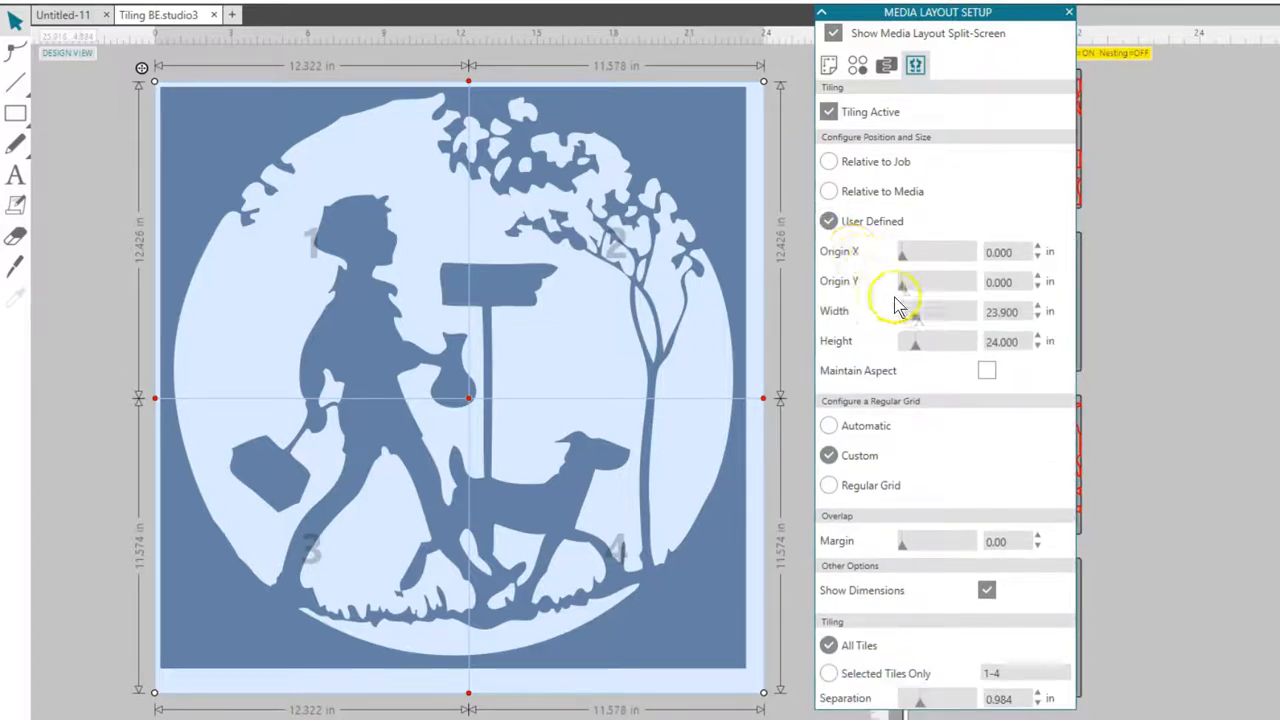
left_click(1038, 318)
left_click(1038, 318)
left_click(1038, 318)
left_click(1038, 318)
left_click(779, 681)
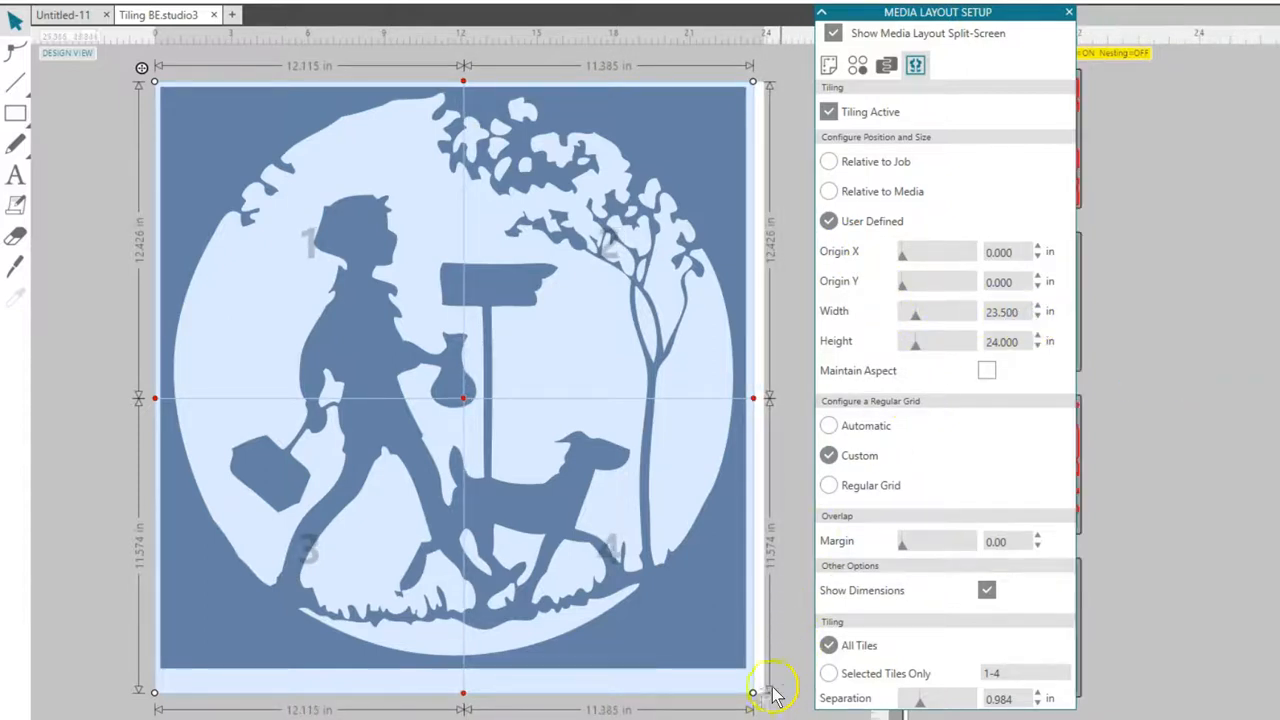
mouse_move(753, 693)
left_mouse_down()
mouse_move(686, 549)
mouse_move(745, 600)
mouse_move(751, 675)
left_mouse_up()
left_click(785, 462)
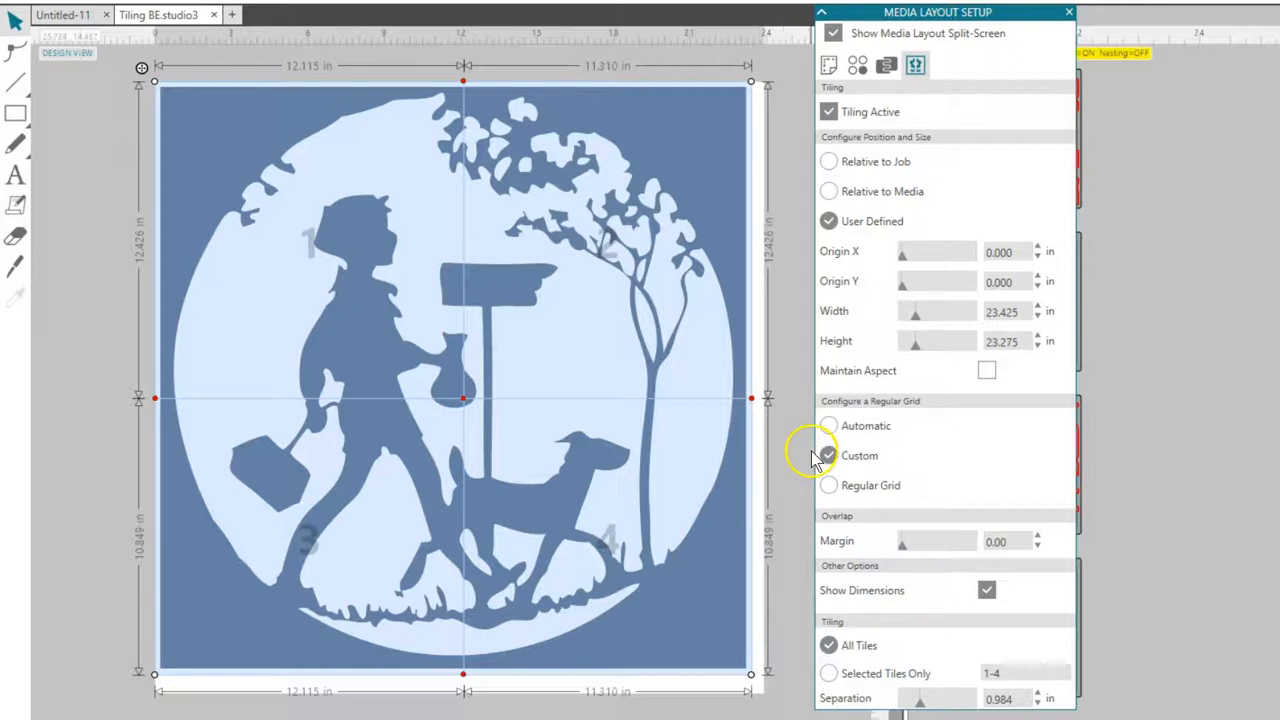
Step: Try reducing the tiling area's width to 22.75 in with its aspect maintained, and enlarge it freely to about 23.35 × 23.3 in
left_click(985, 372)
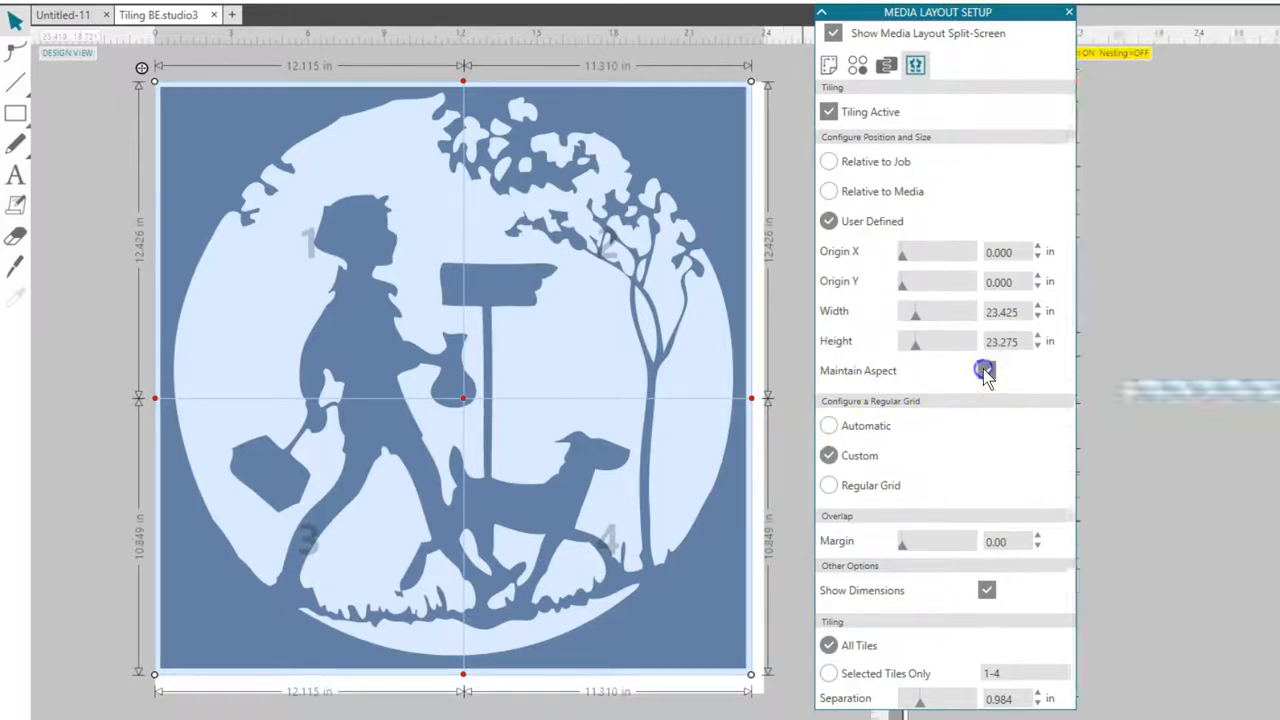
left_click(1038, 317)
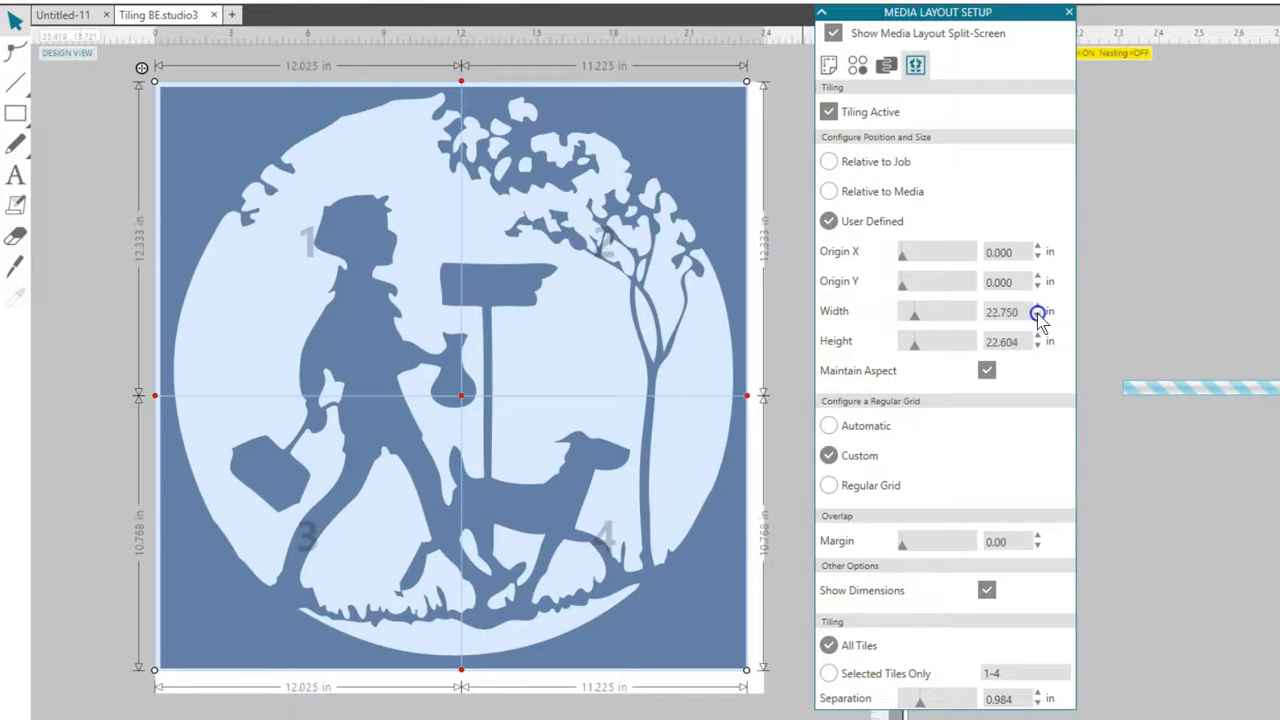
left_click(1038, 316)
left_click(994, 370)
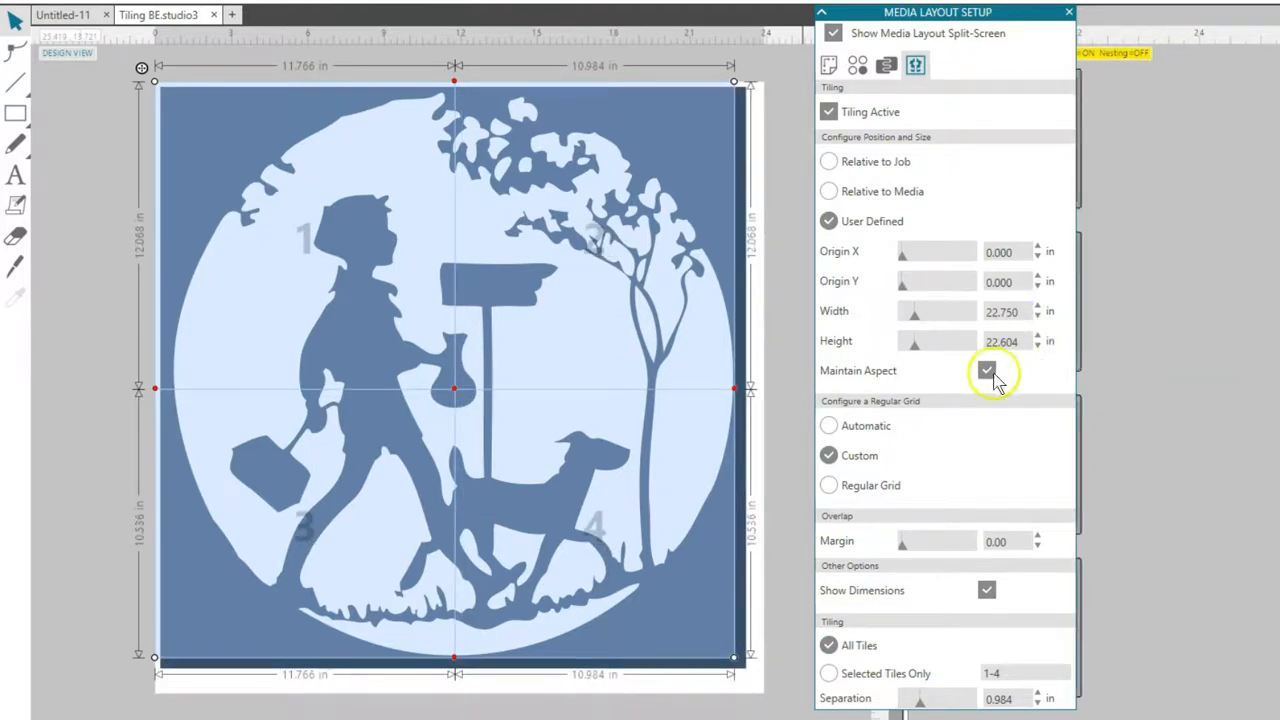
left_click_drag(736, 656, 750, 675)
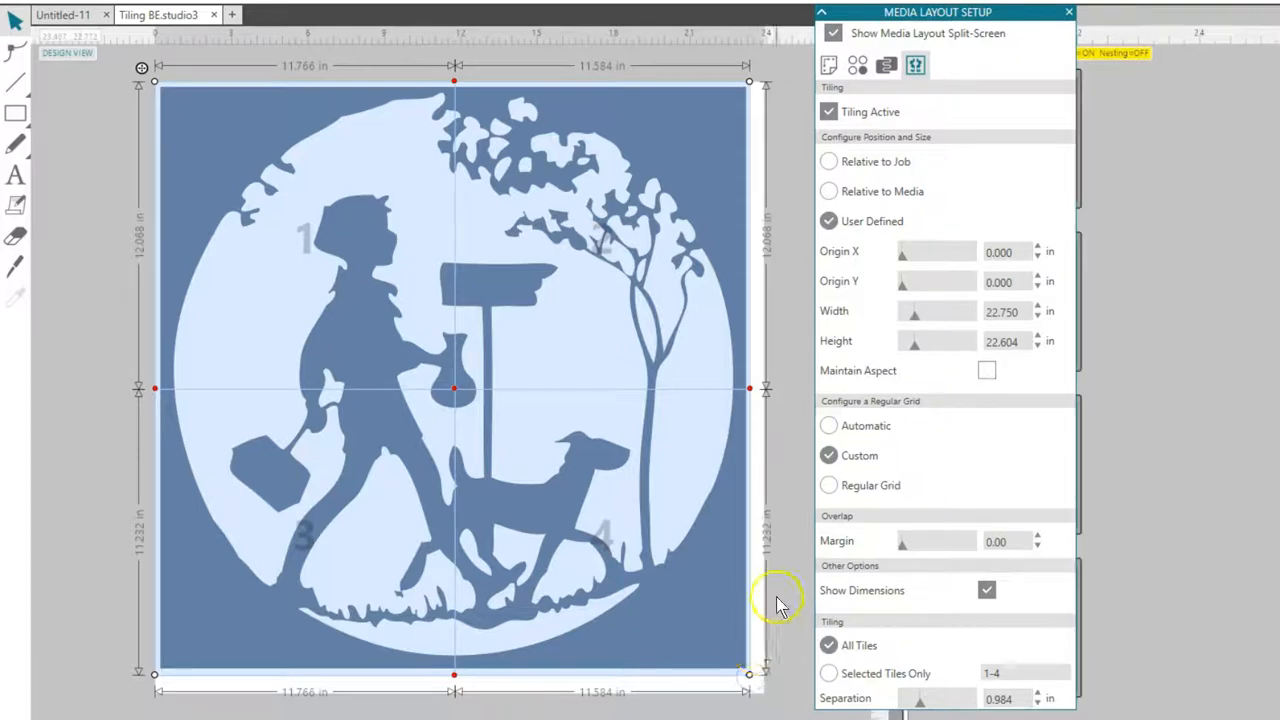
Step: Size the tiling area relative to the media with a 0.125 in panel margin and an automatic grid
left_click(828, 191)
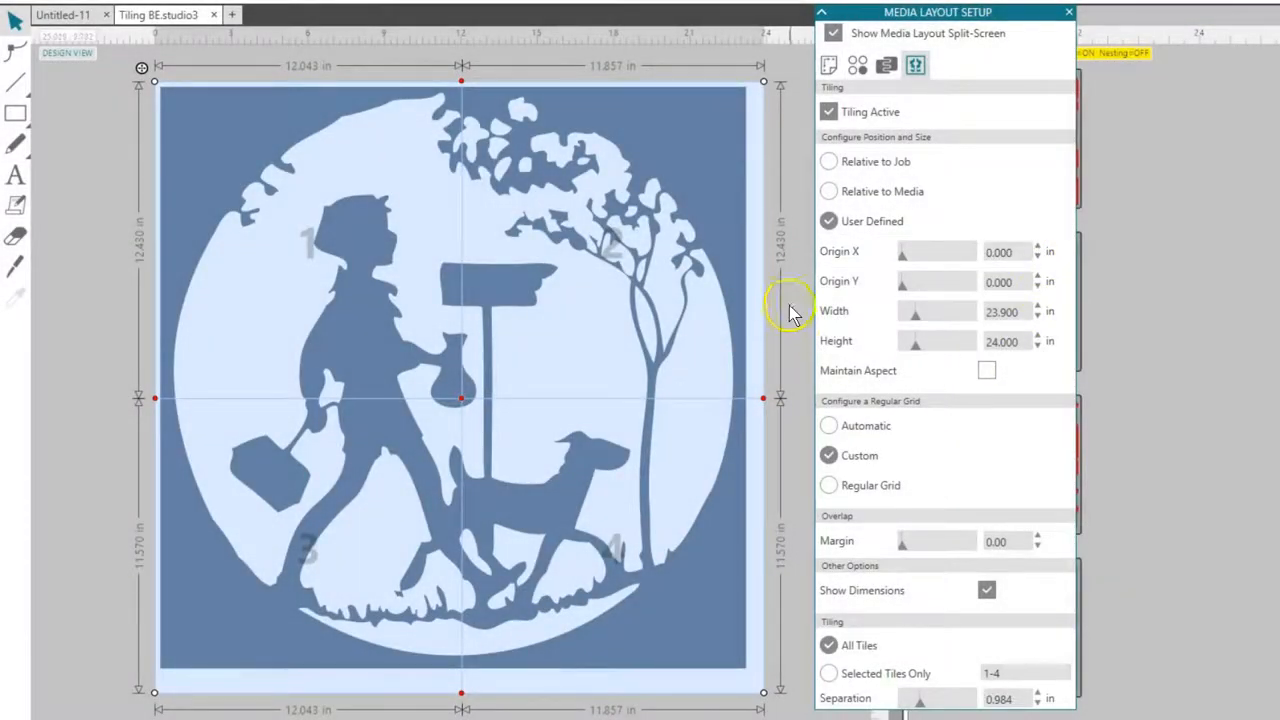
left_click(828, 191)
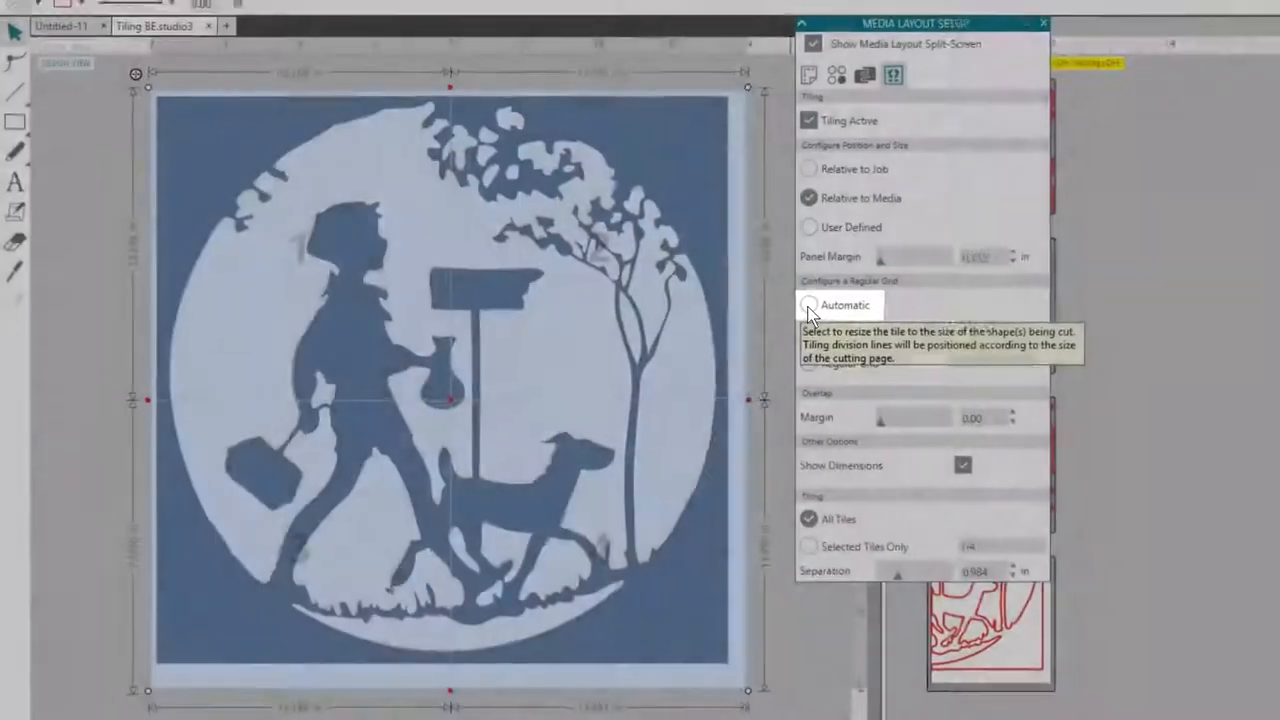
left_click(828, 302)
Step: Try a custom grid, moving the central intersection to make columns of 13.075 and 10.249 in and rows of 11.750 and 12.139 in
left_click_drag(741, 90, 986, 137)
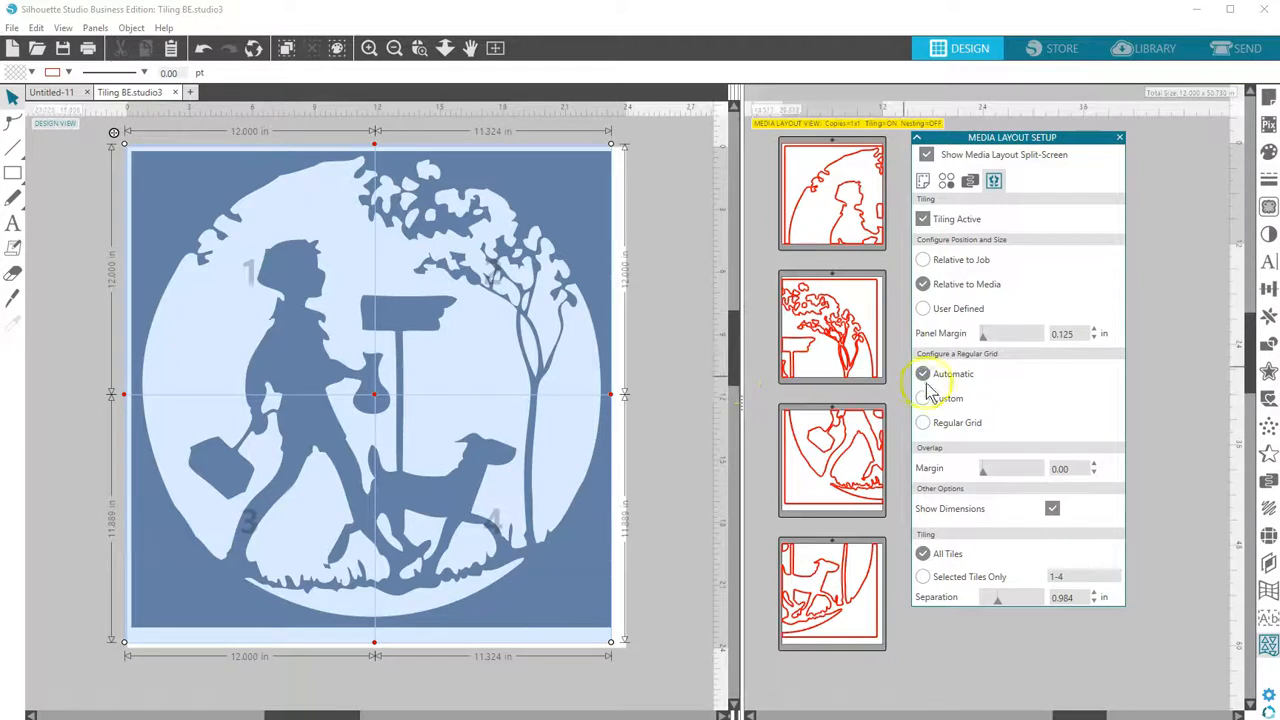
left_click_drag(745, 410, 644, 403)
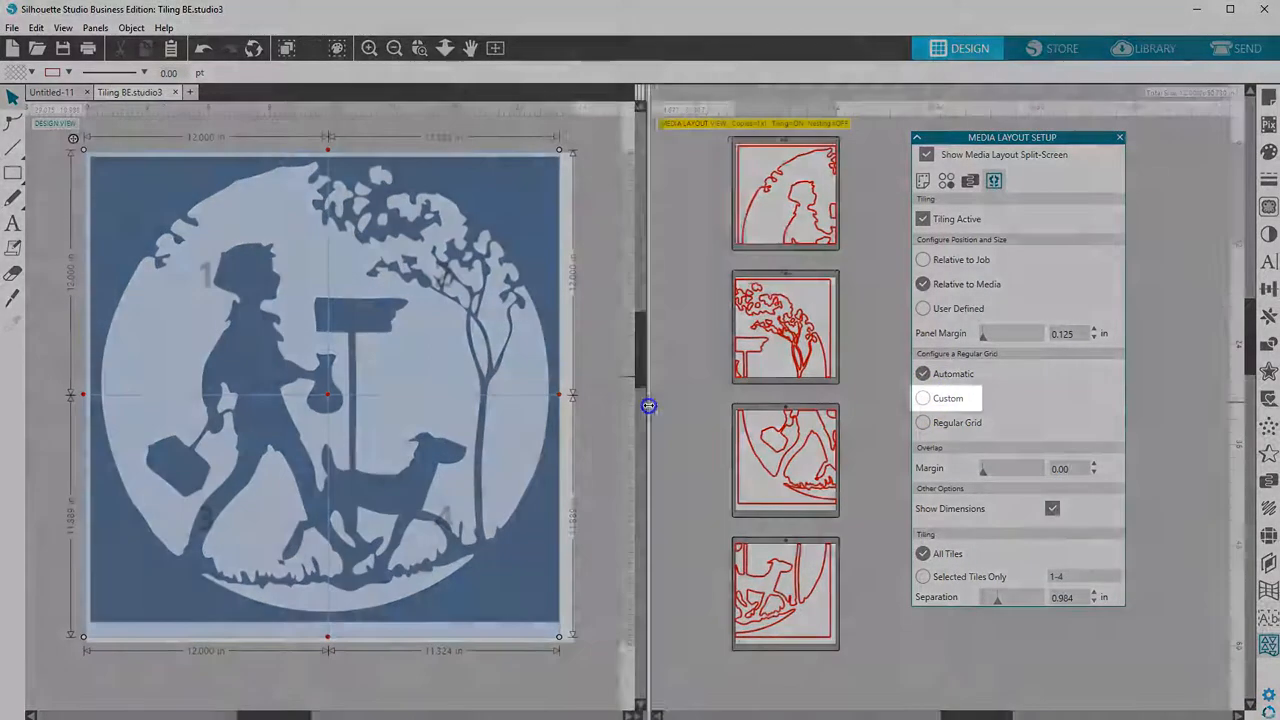
left_click(922, 398)
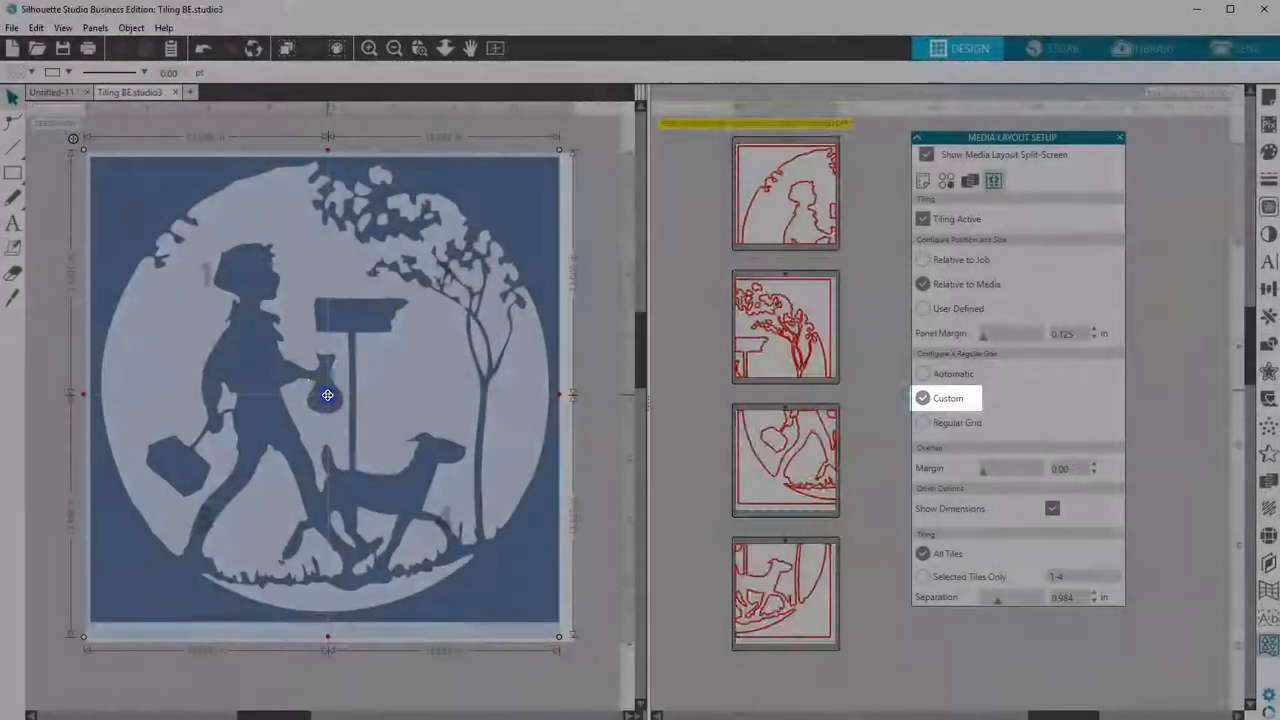
mouse_move(327, 395)
left_mouse_down()
mouse_move(412, 437)
mouse_move(313, 355)
mouse_move(350, 389)
left_mouse_up()
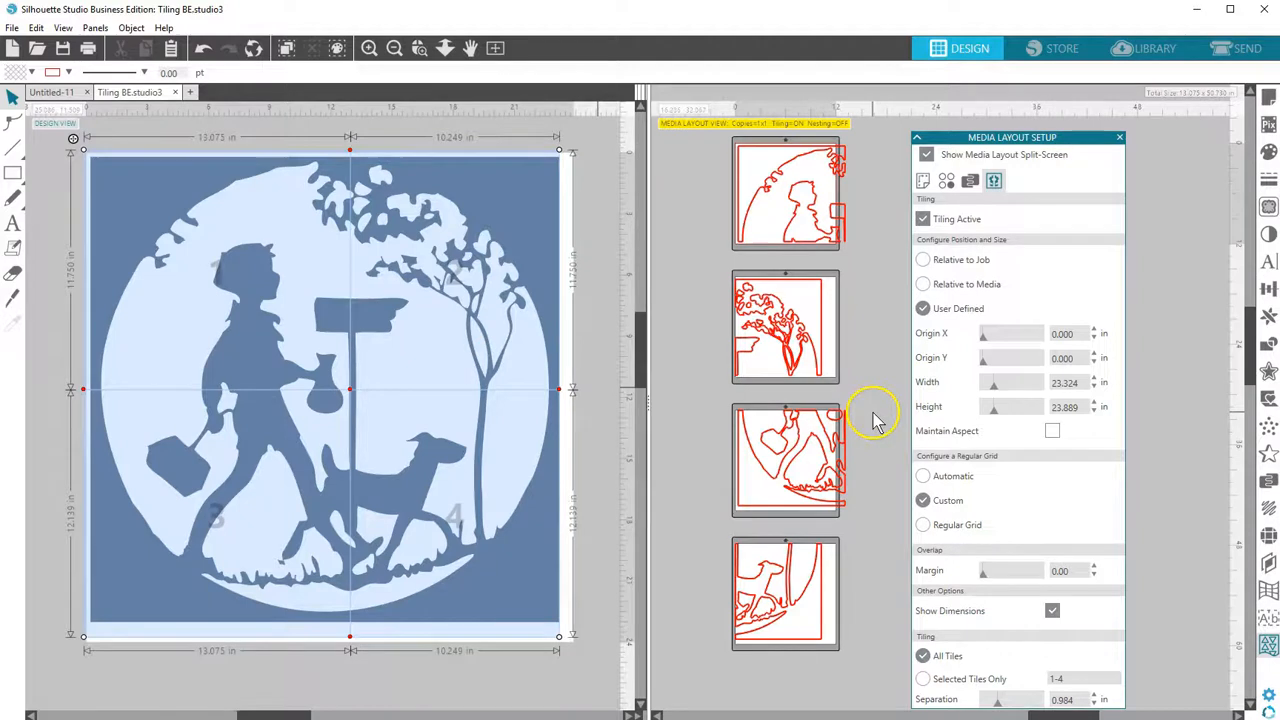
Step: Change the tiling to a regular grid with two columns and two rows of equal cells
left_click(924, 525)
left_click_drag(946, 135, 937, 12)
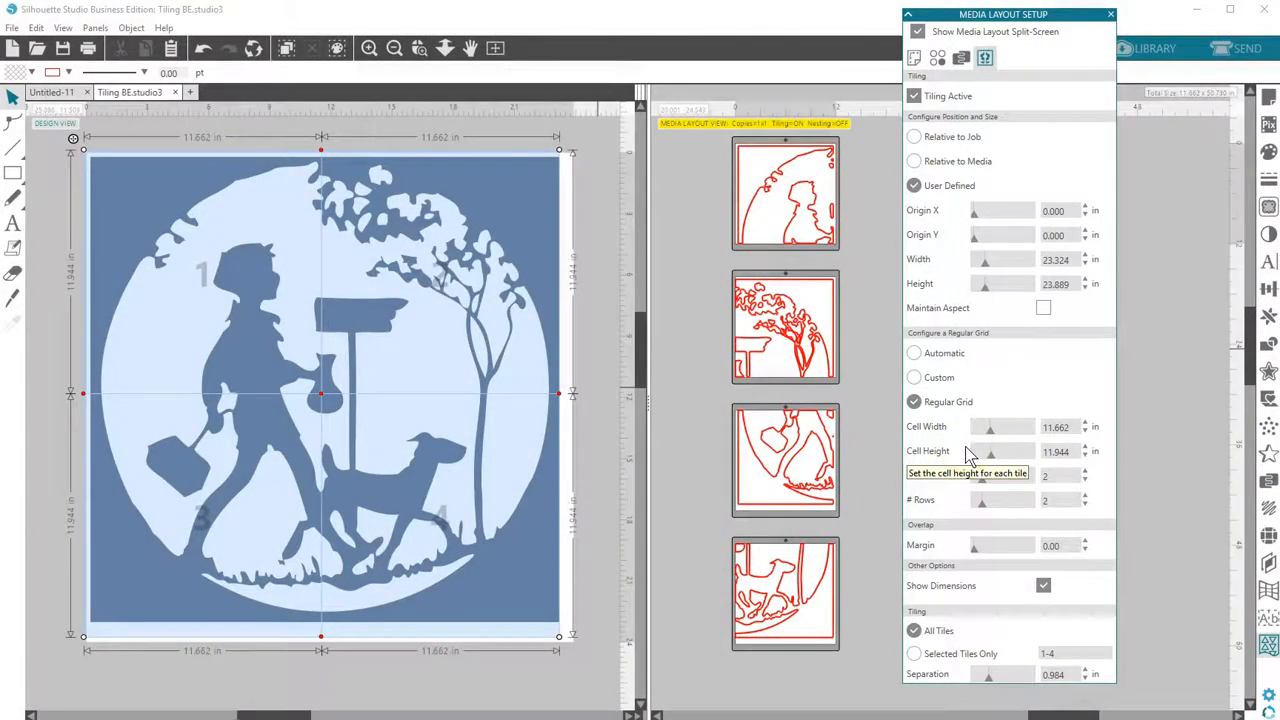
left_click(976, 455)
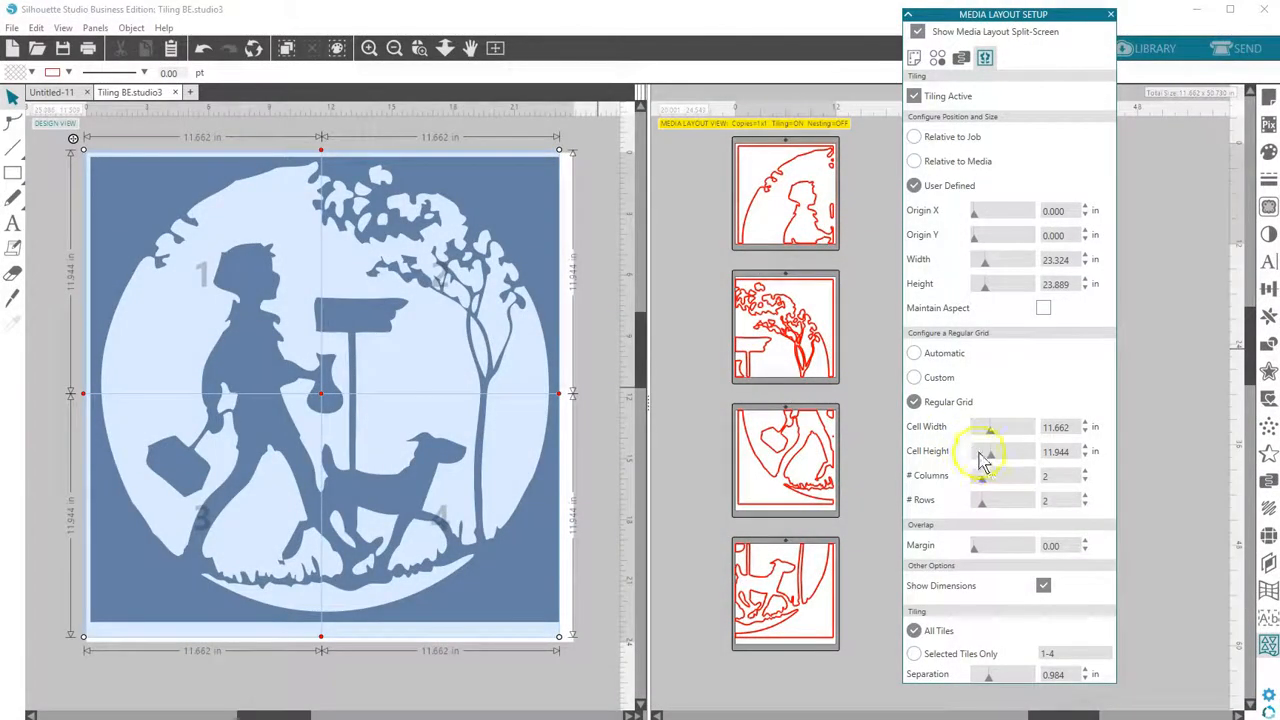
Step: Try three columns in the regular grid and return it to two columns
left_click(1085, 472)
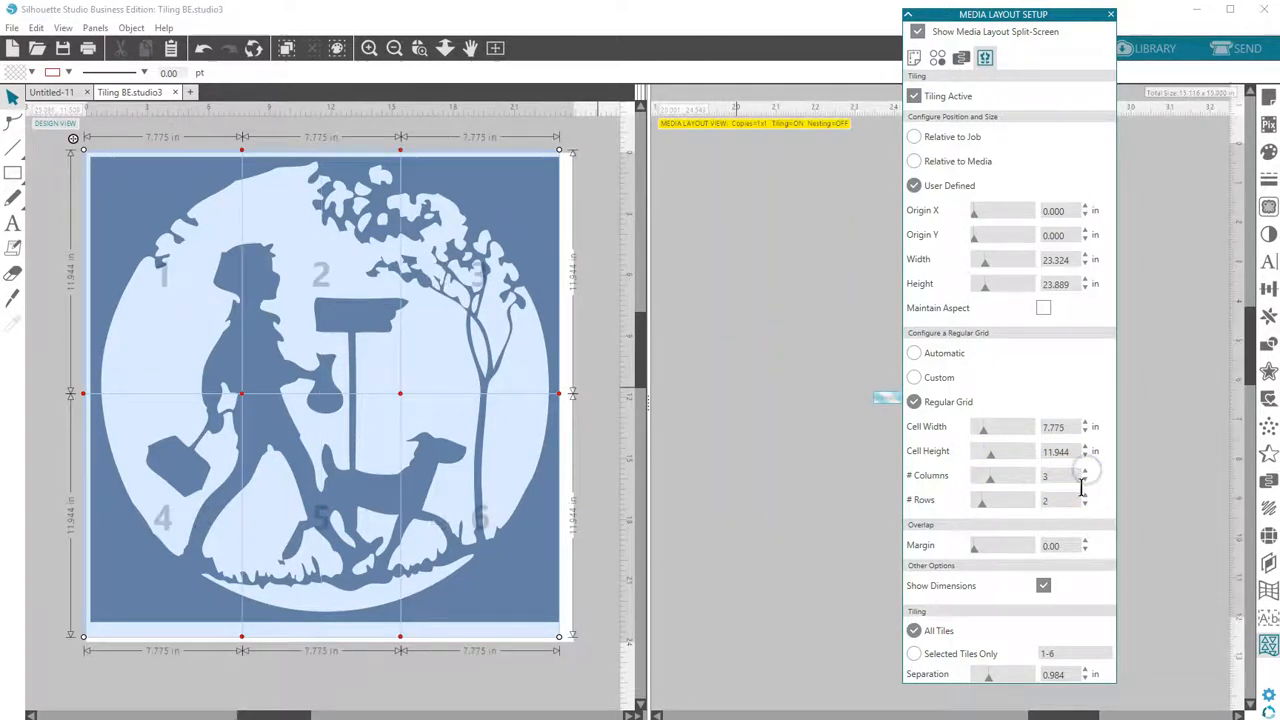
left_click(1085, 497)
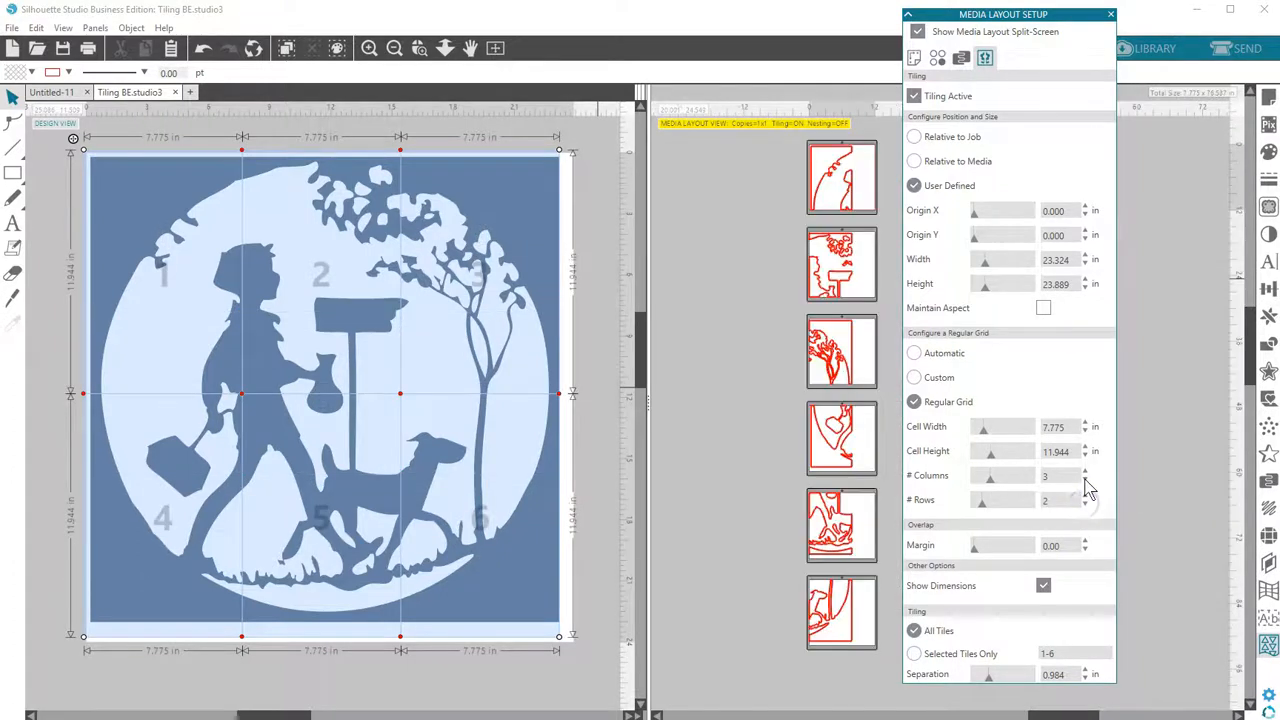
left_click(1085, 480)
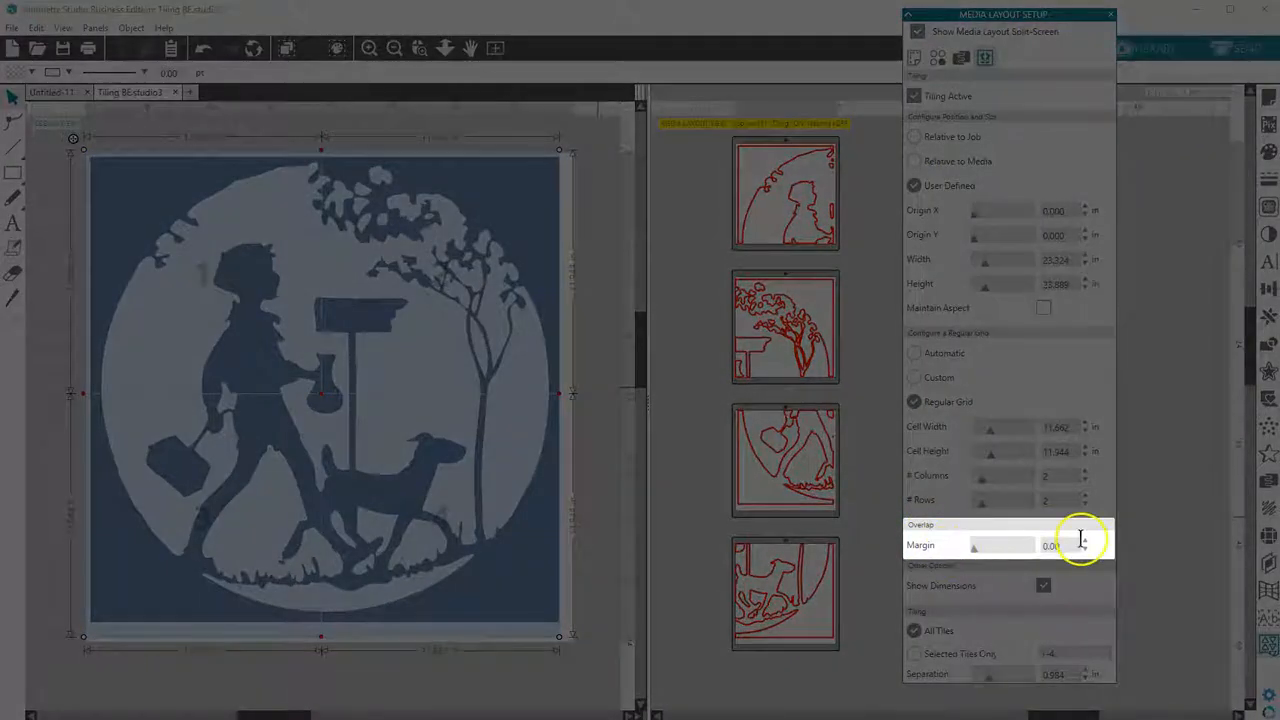
Step: Try a tile overlap margin of 2.00 and reset it to 0.00, and toggle the tile dimensions off and back on
left_click(1083, 540)
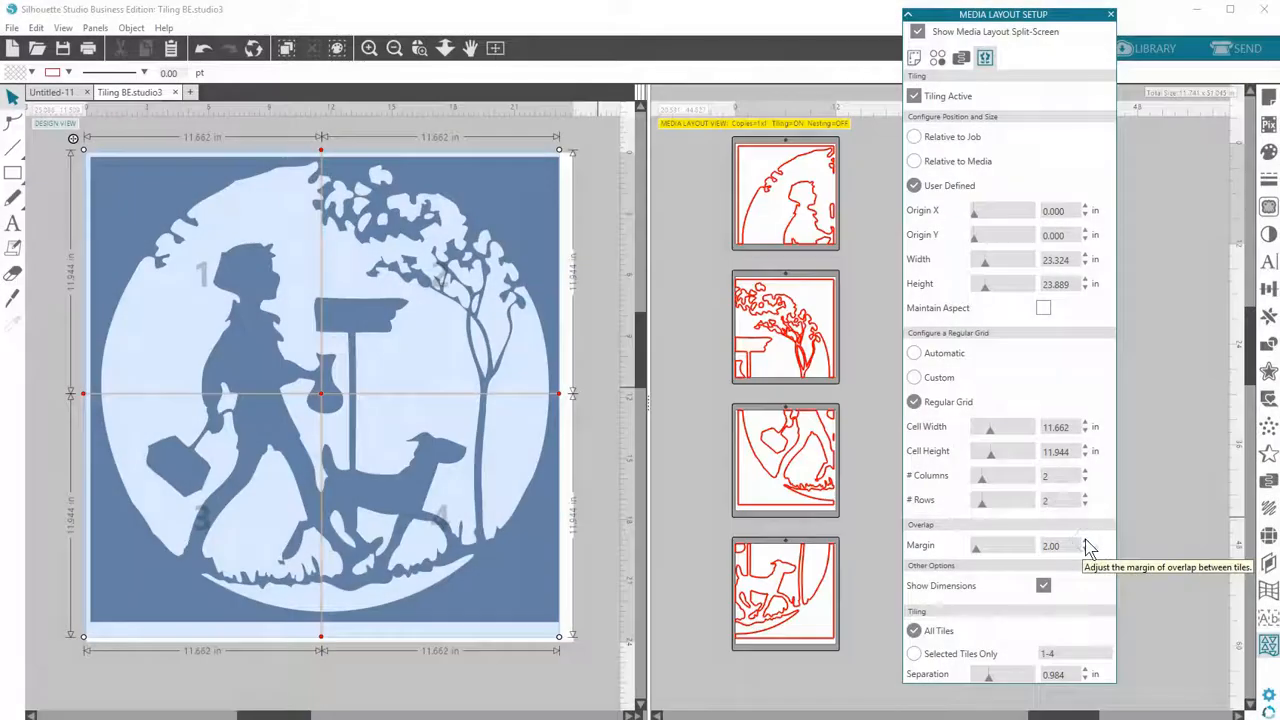
left_click(1085, 550)
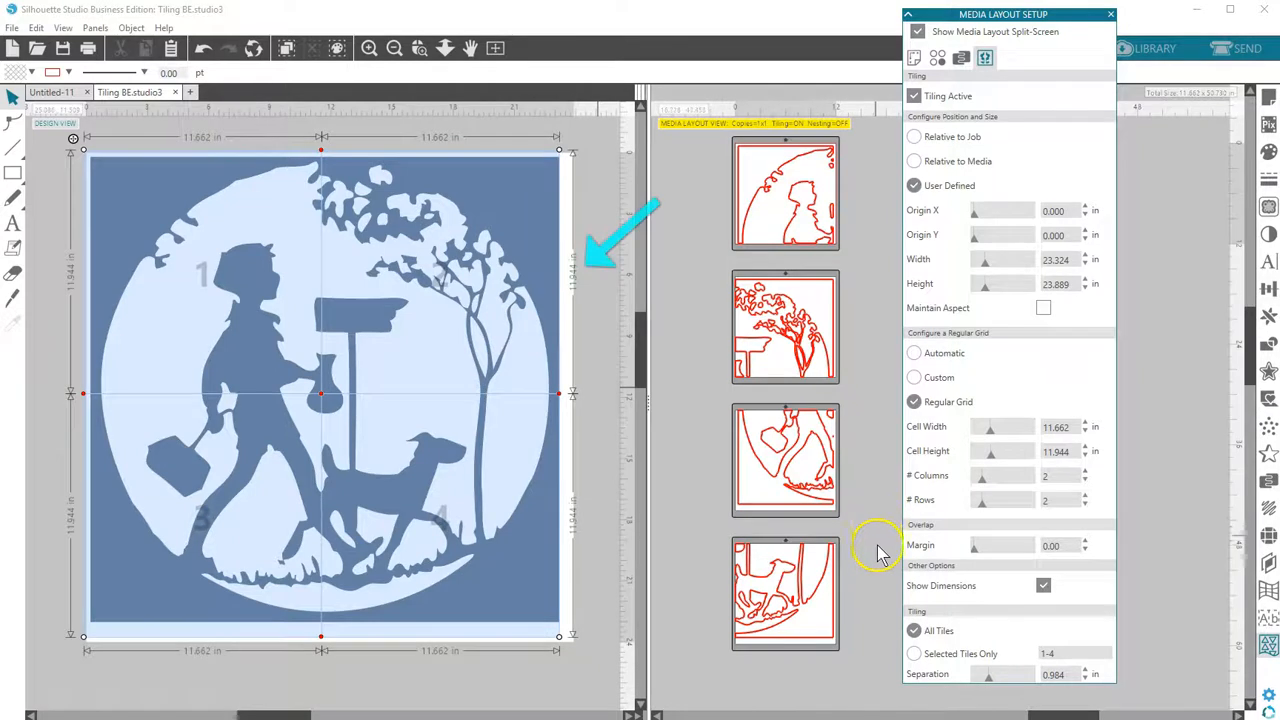
left_click(1043, 586)
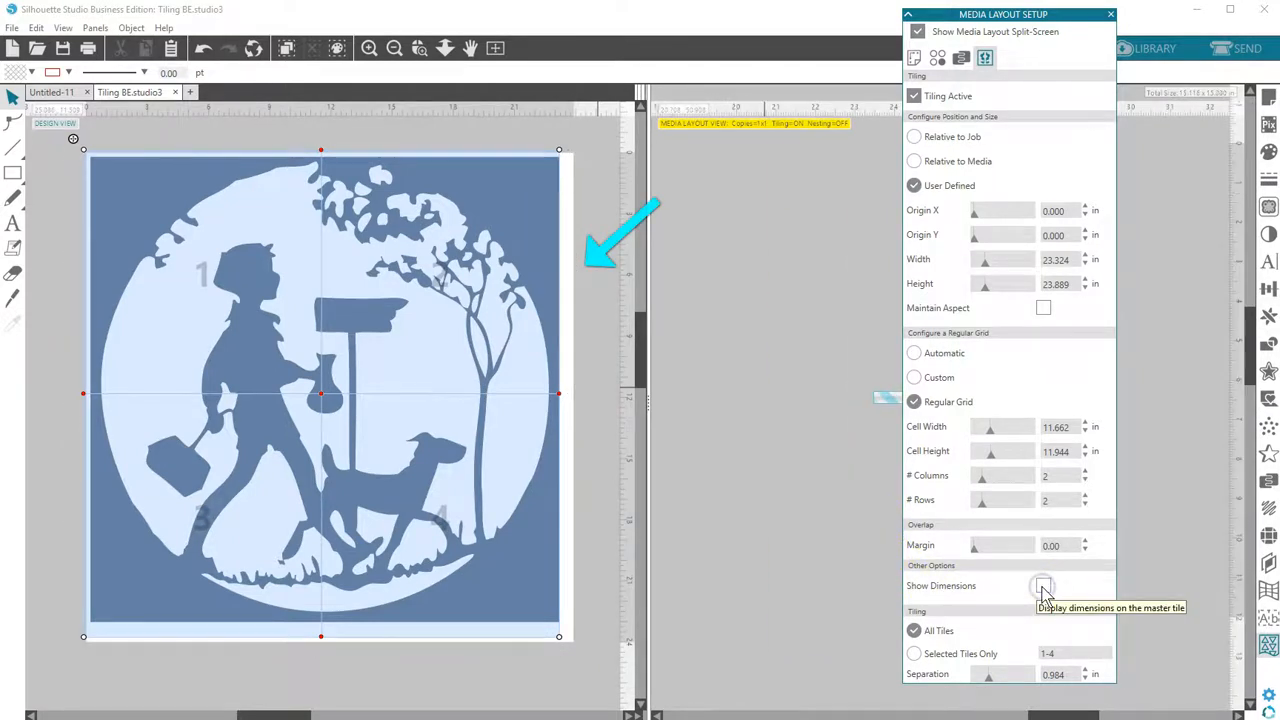
left_click(1043, 586)
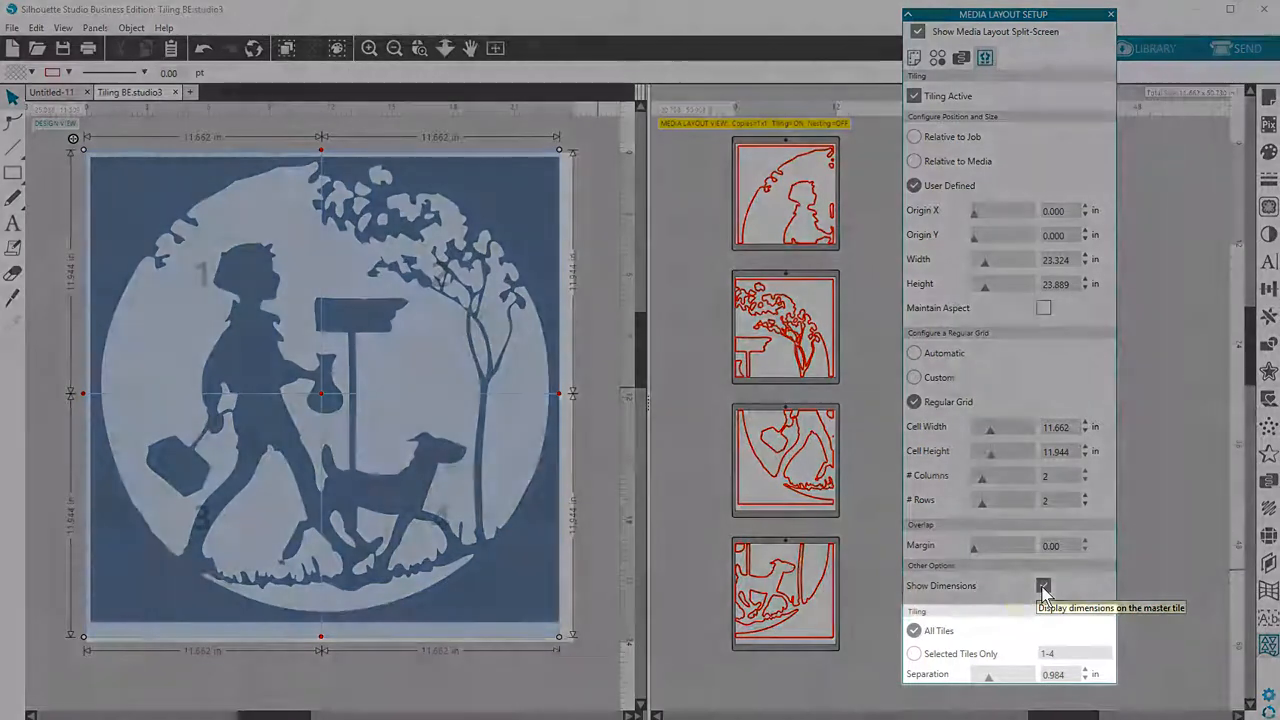
Step: Try limiting the tiling output to selected tiles only, with tiles 2 and 3
left_click(914, 631)
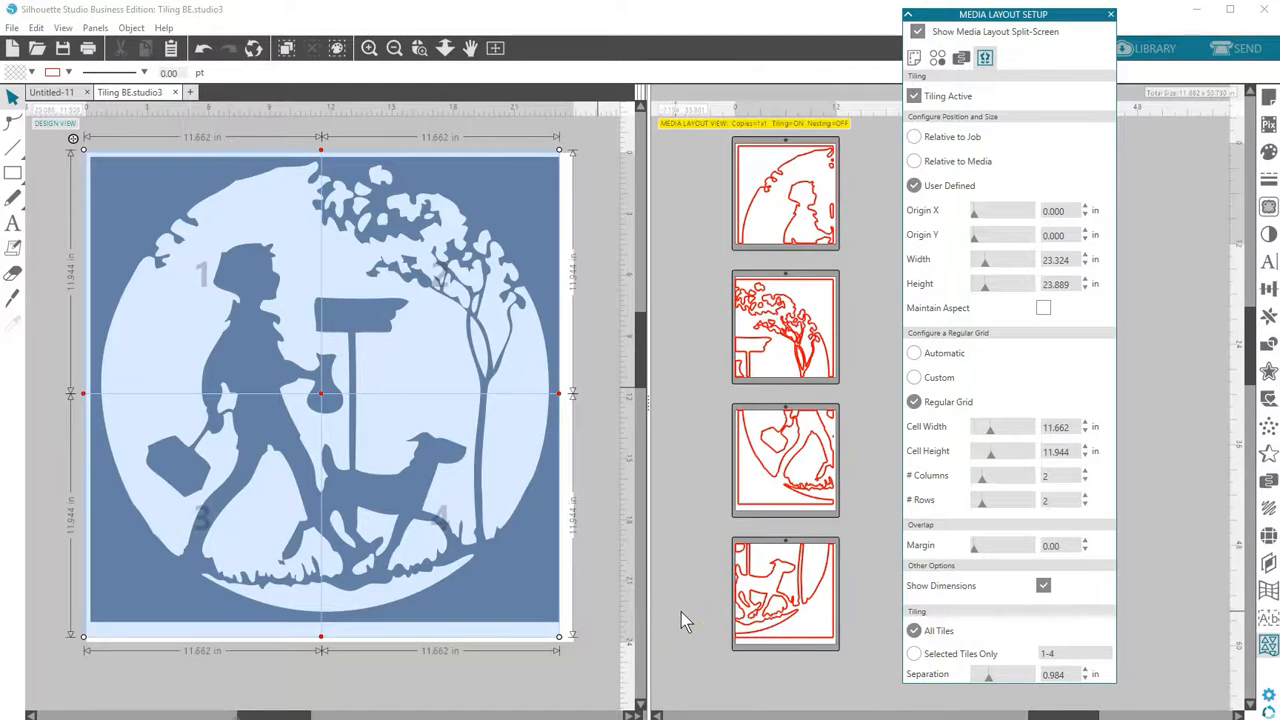
left_click(914, 653)
left_click(1045, 653)
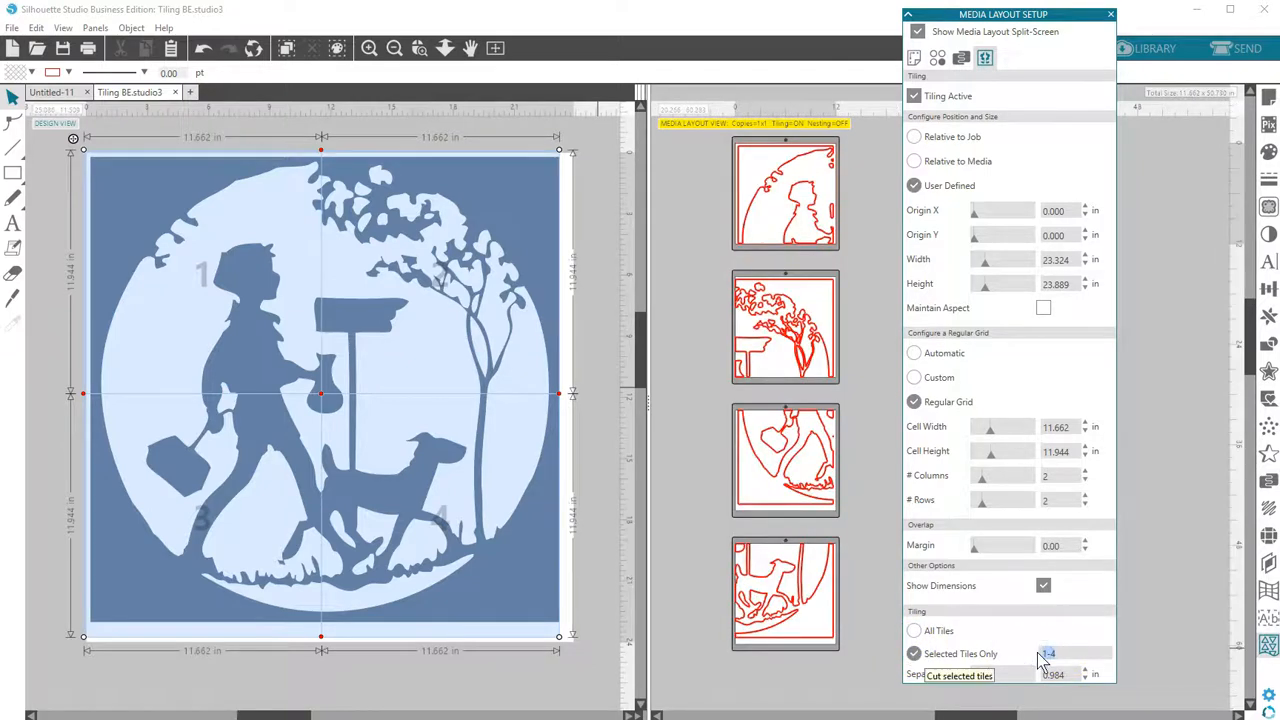
type("2,3")
key("Return")
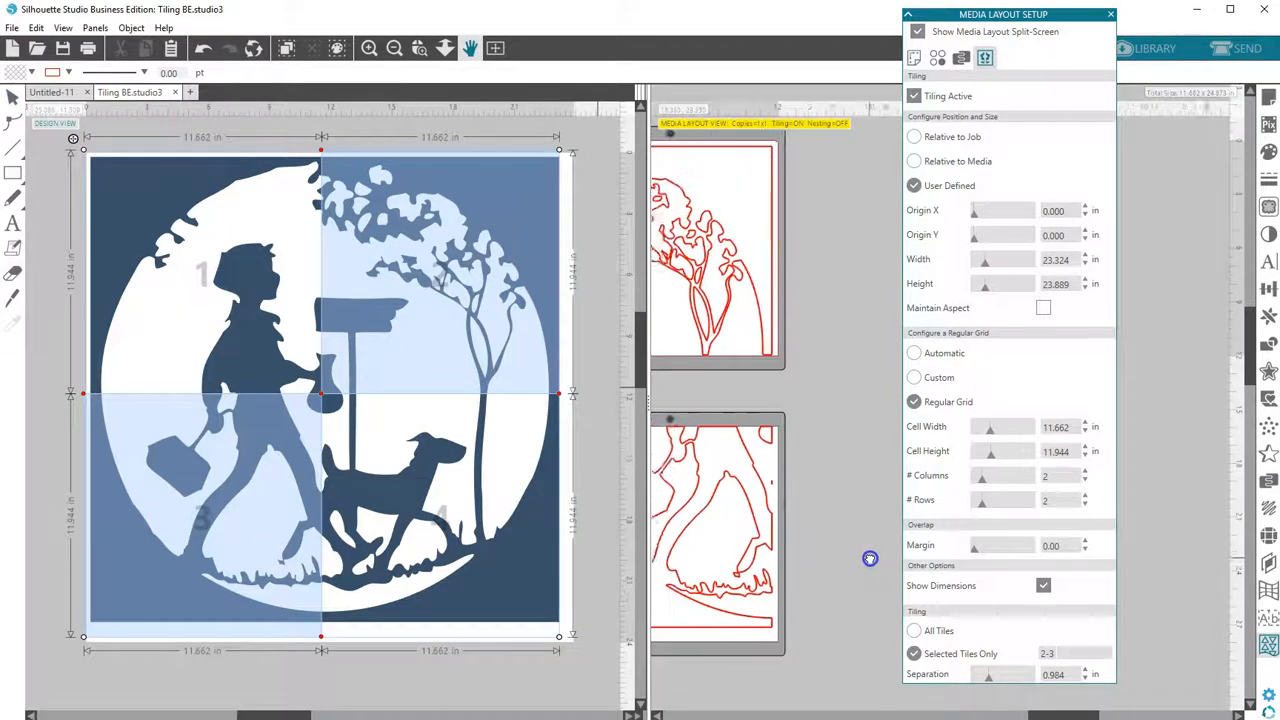
Step: Include tiles 4 and 1 directly on the design, and switch tile 2 off and back on
left_click(441, 432)
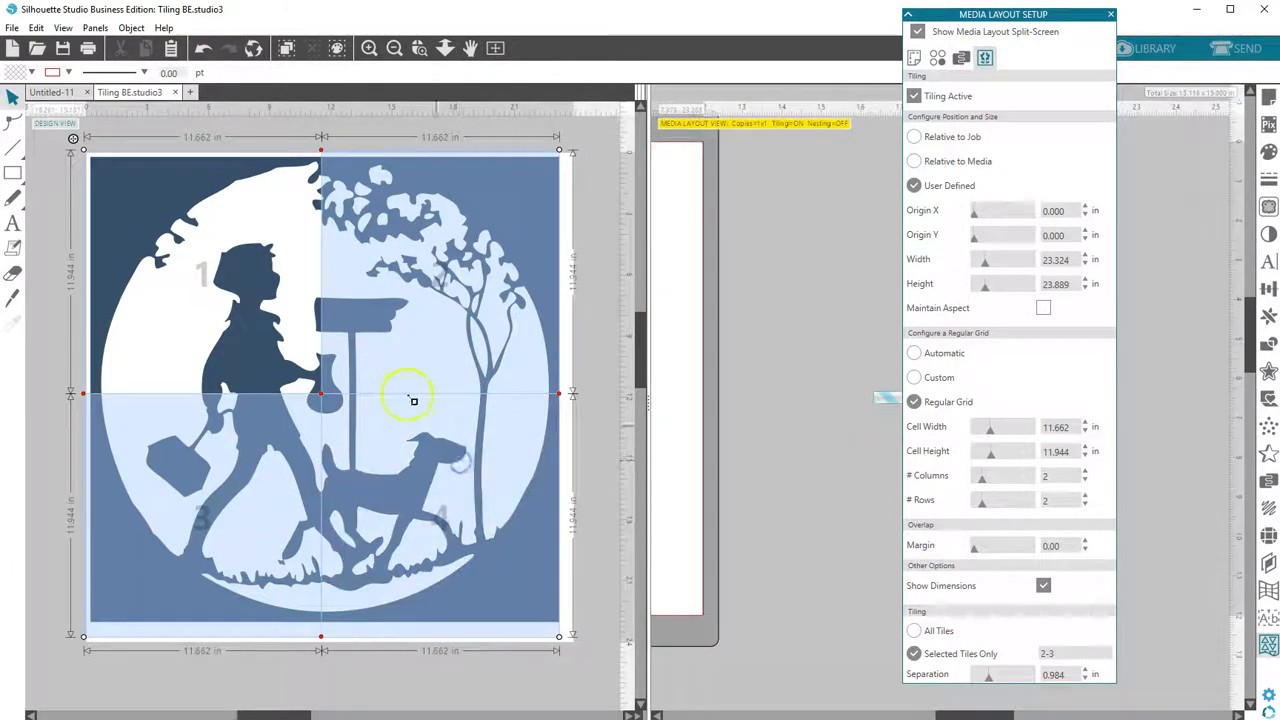
left_click(255, 290)
left_click(430, 316)
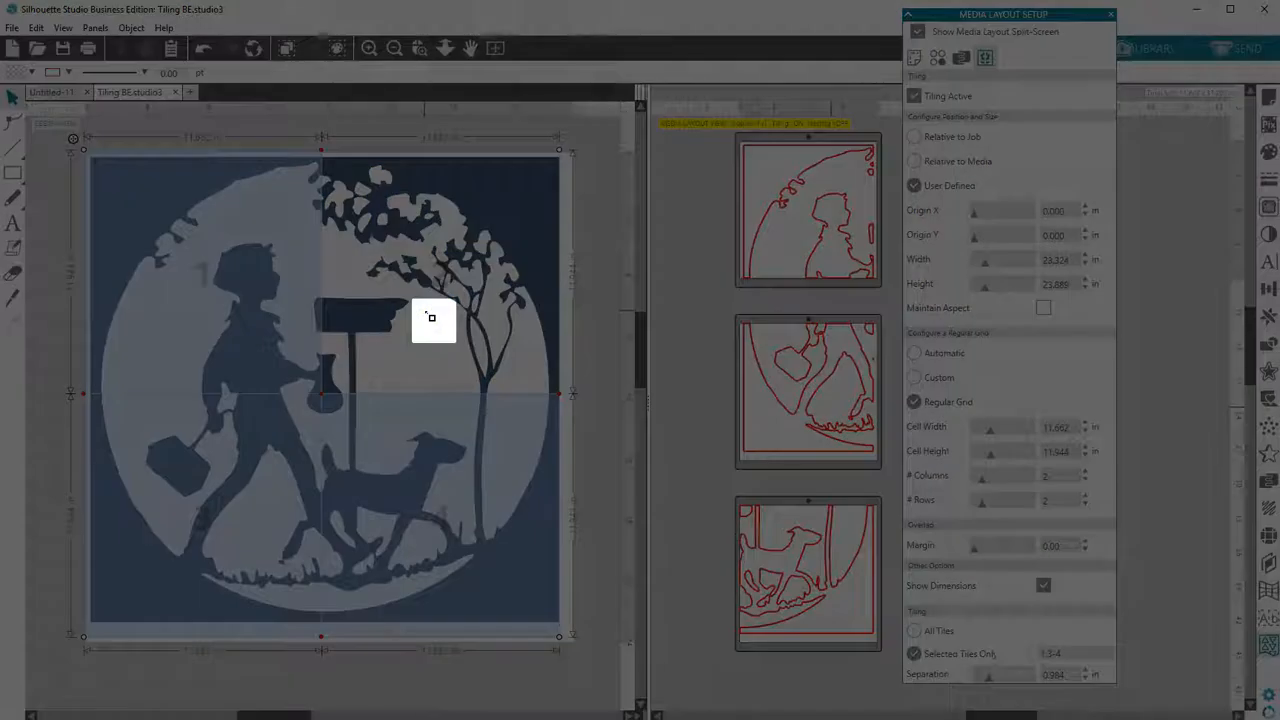
left_click(430, 316)
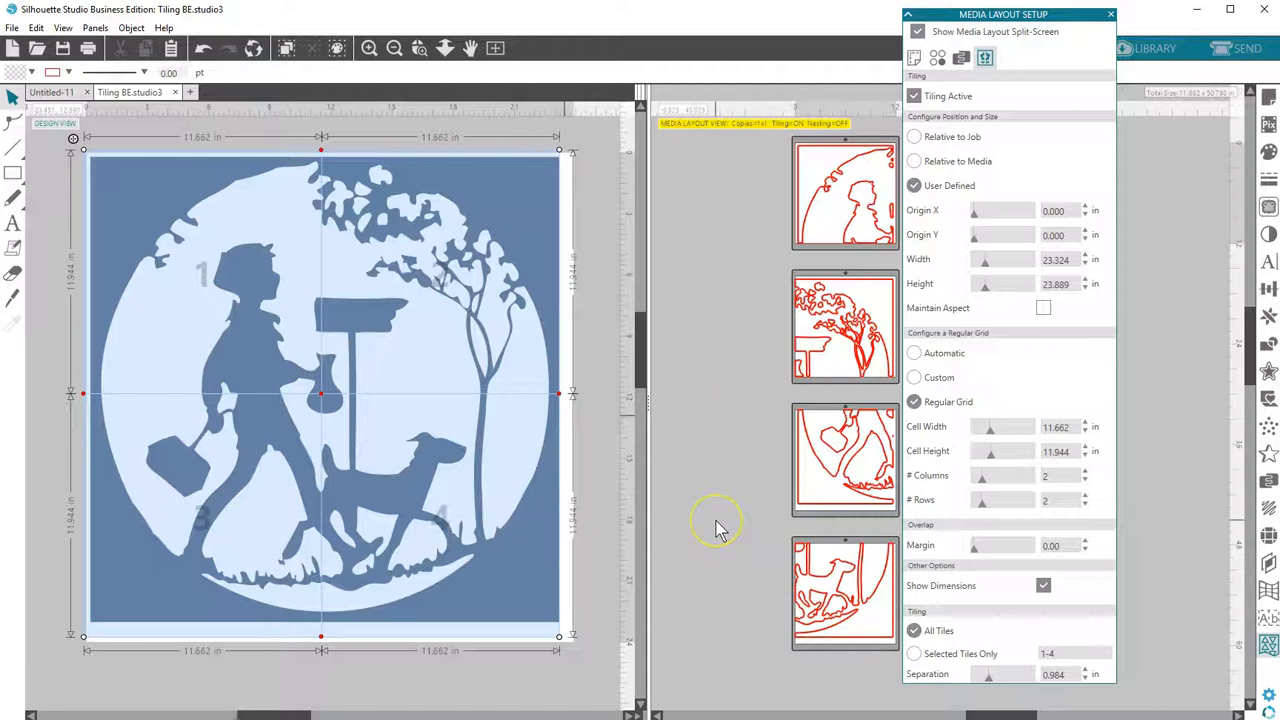
left_click_drag(722, 491, 631, 491)
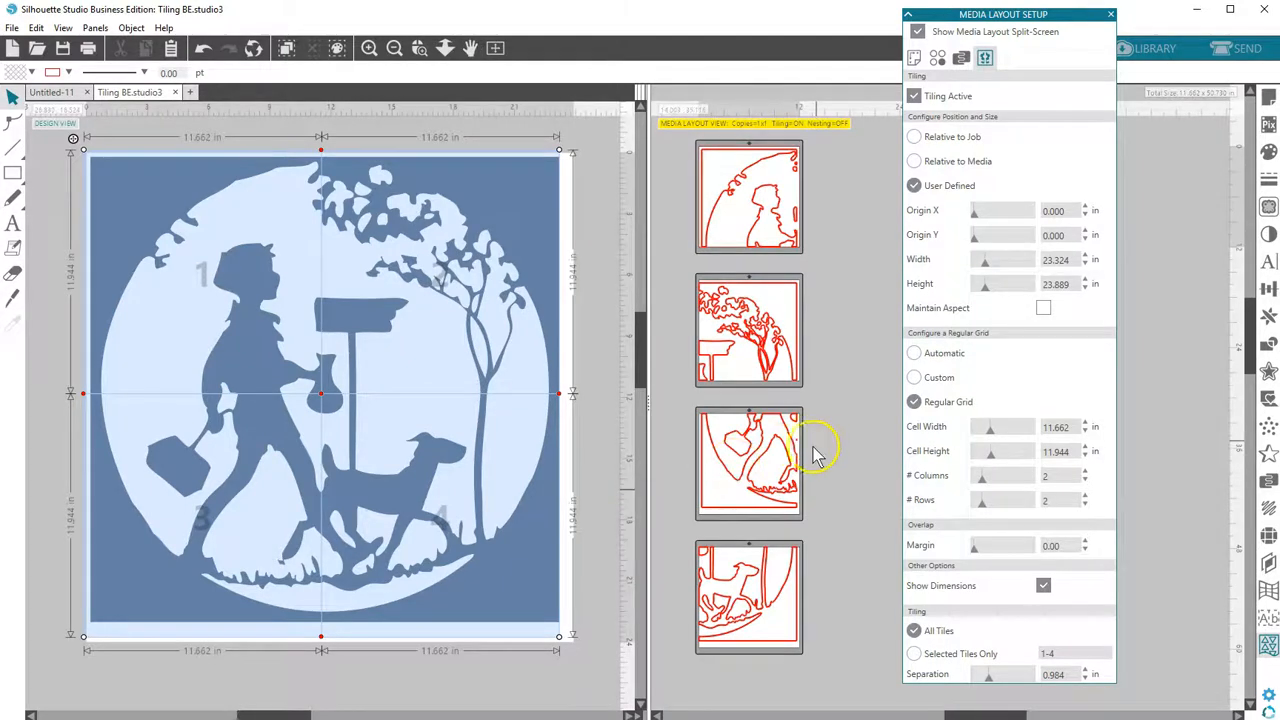